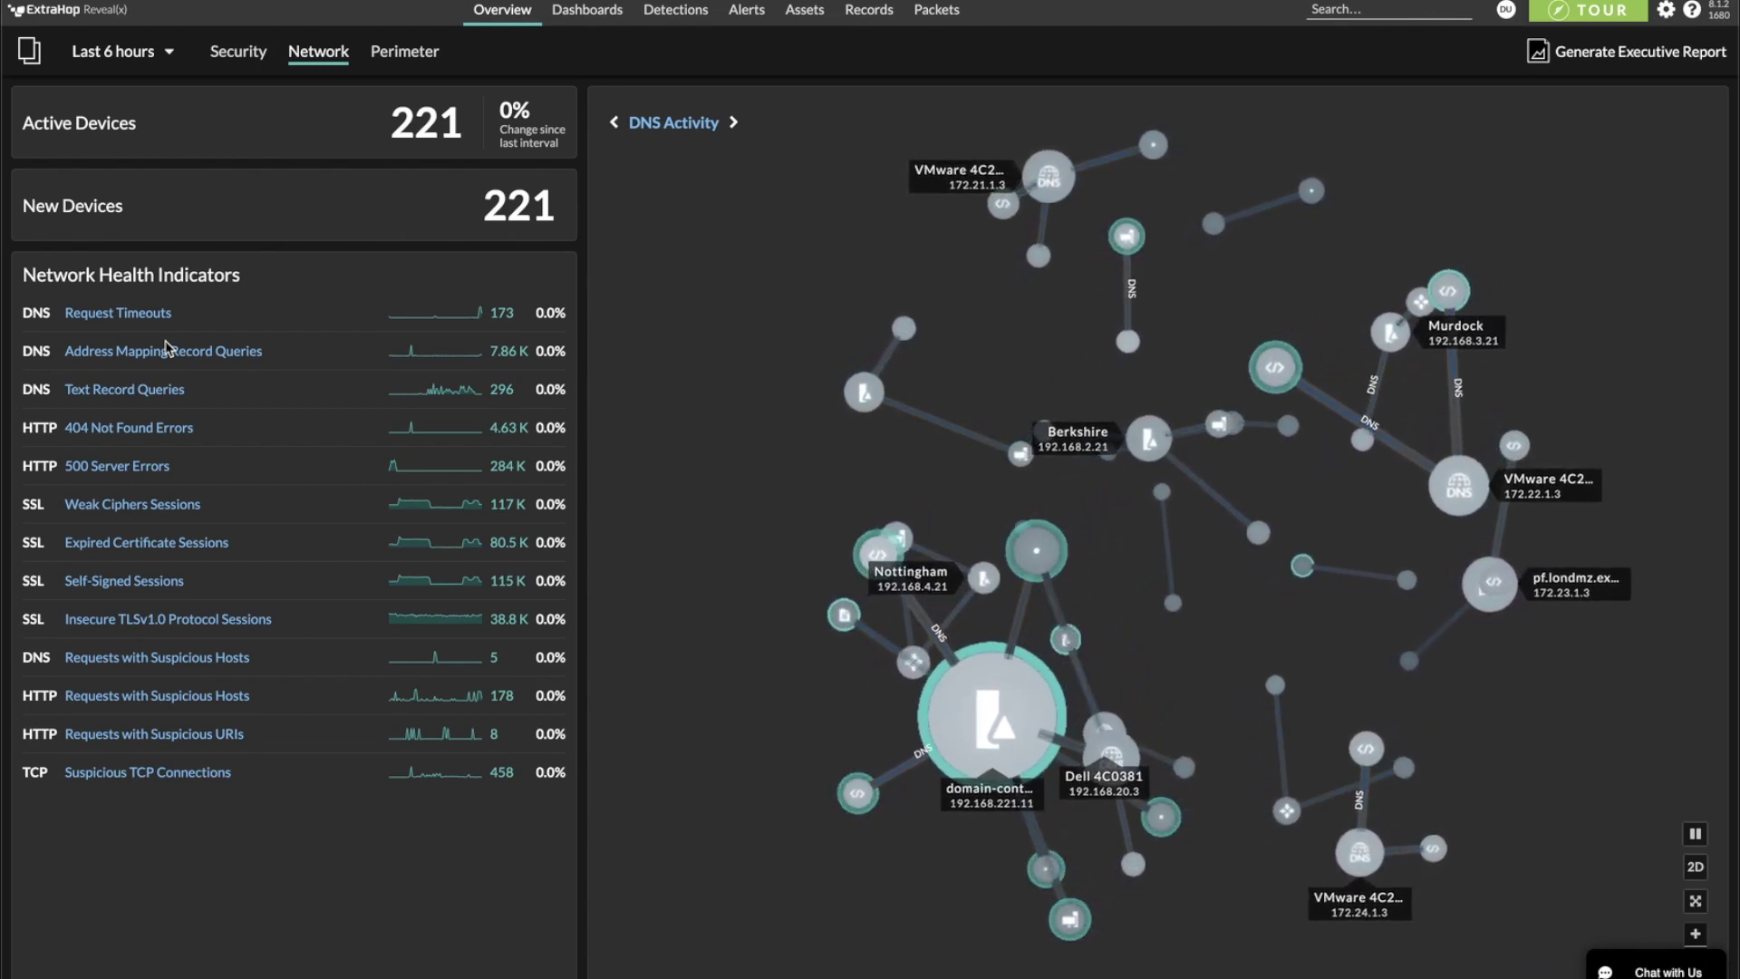
List the clients sending DNS TXT queries and open workstation-physician-01's device page.
left_click(136, 391)
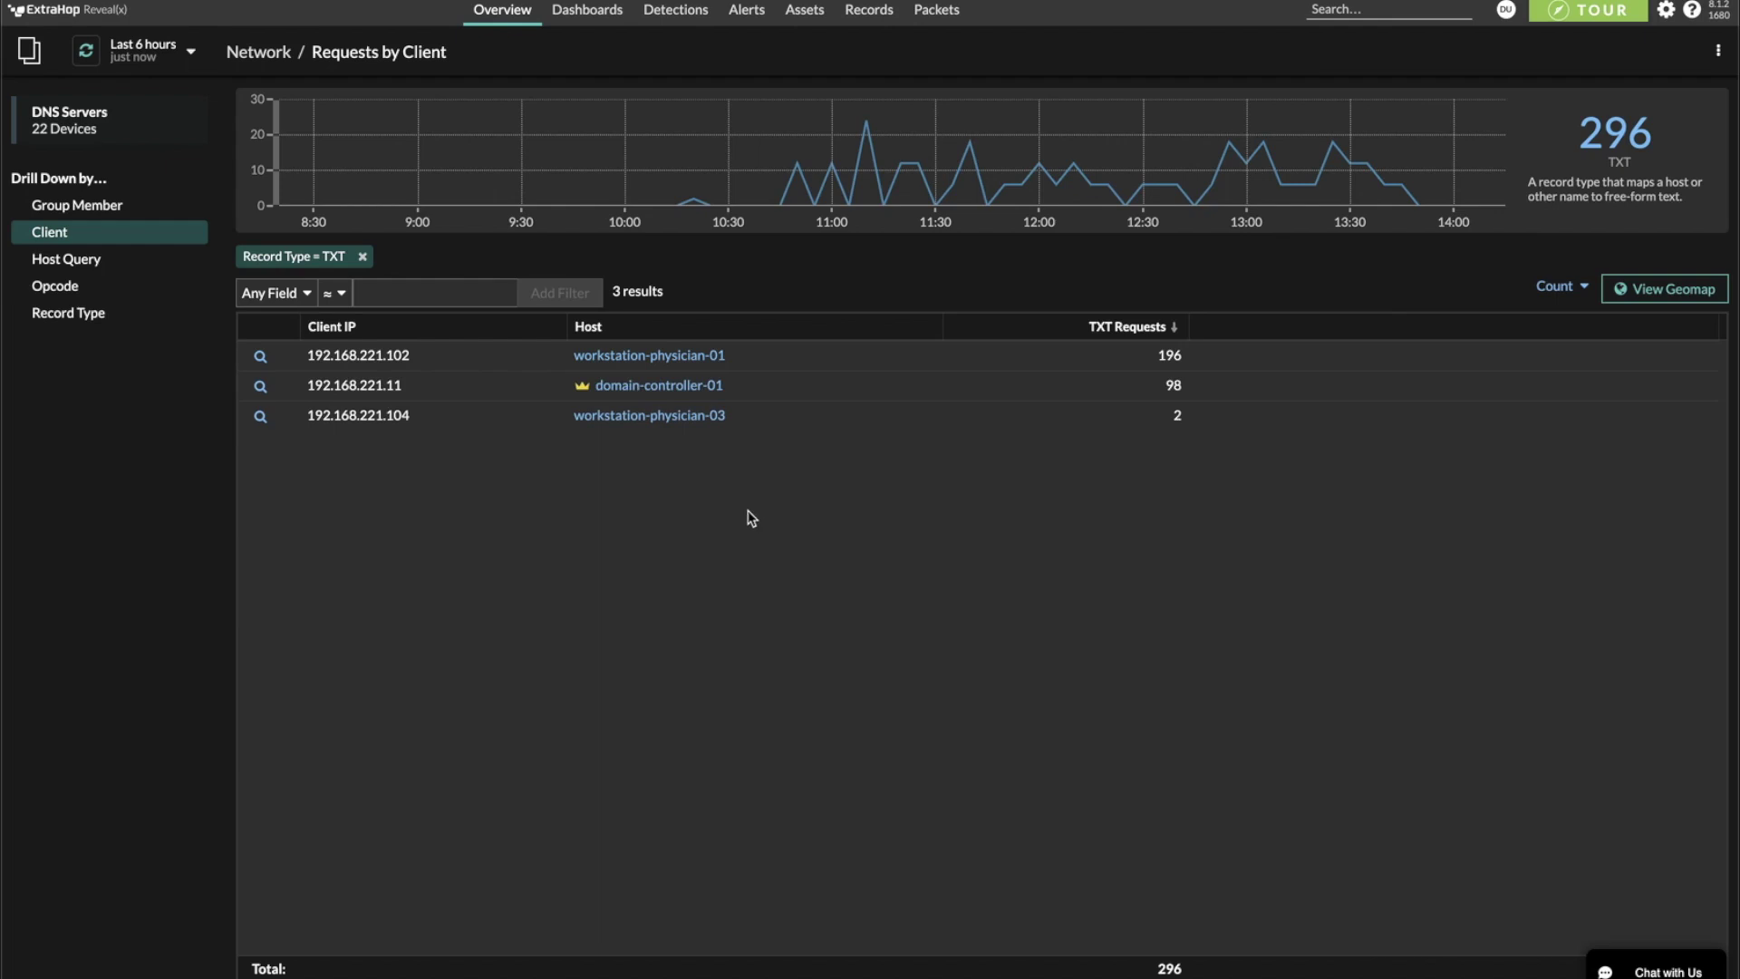
left_click(641, 357)
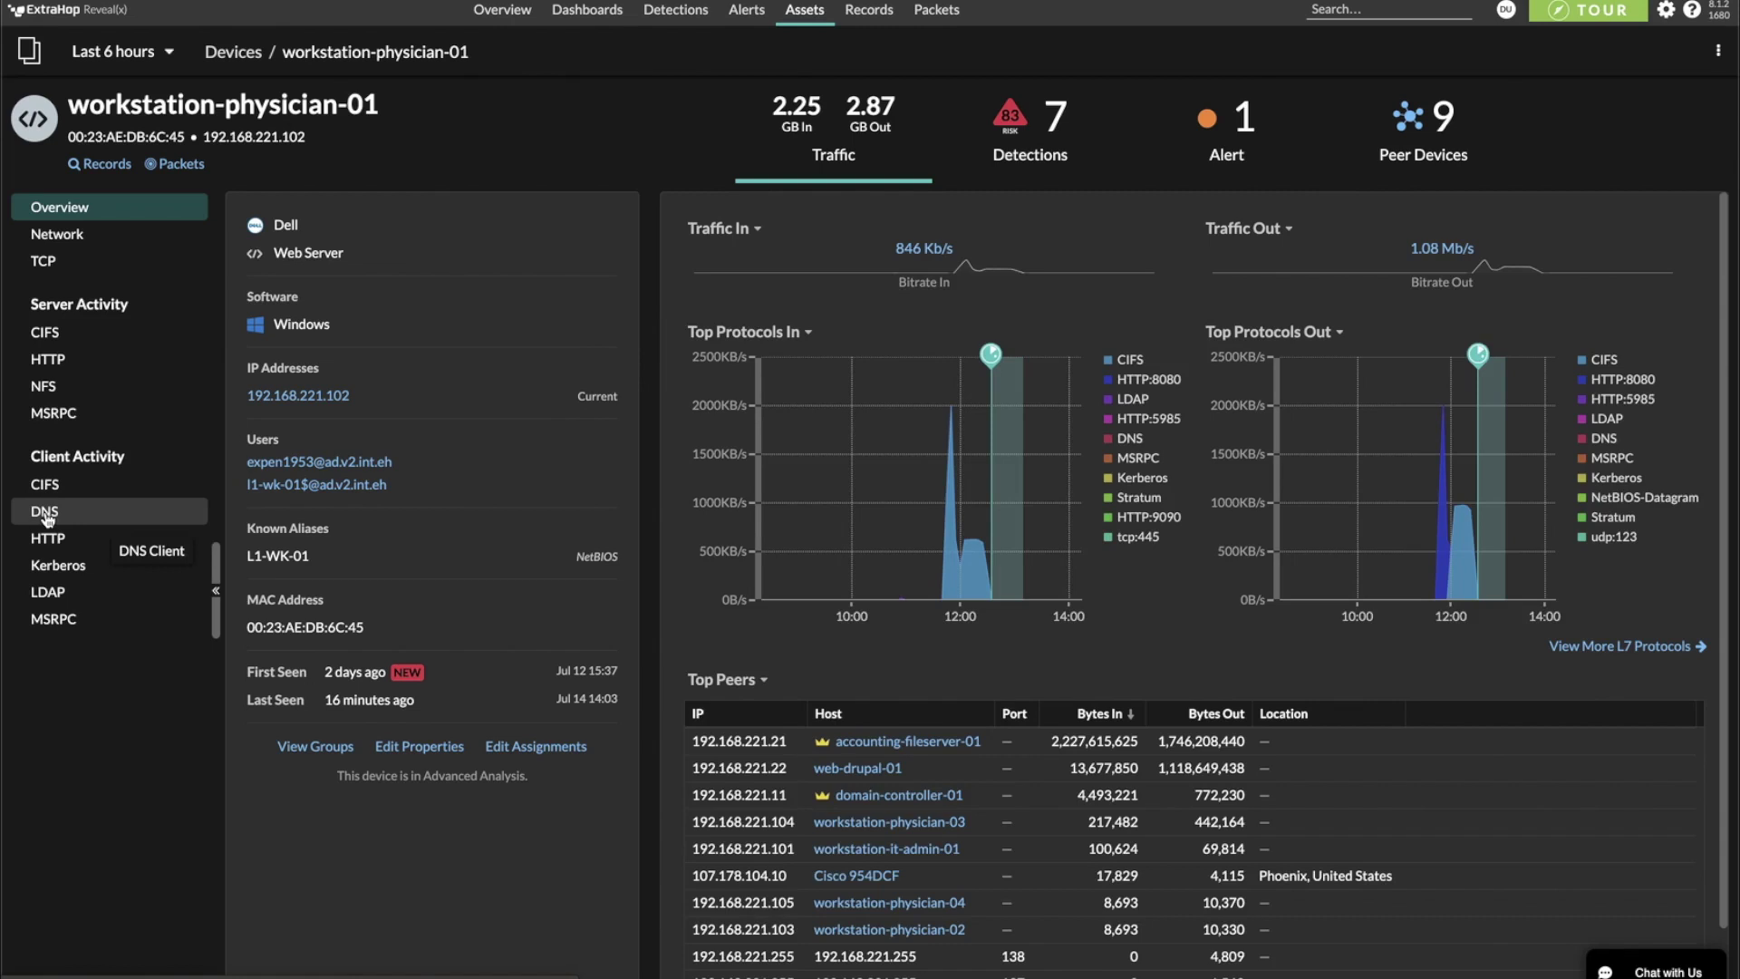
Show the DNS Client summary for workstation-physician-01 (1,140 responses, 416 errors).
left_click(47, 517)
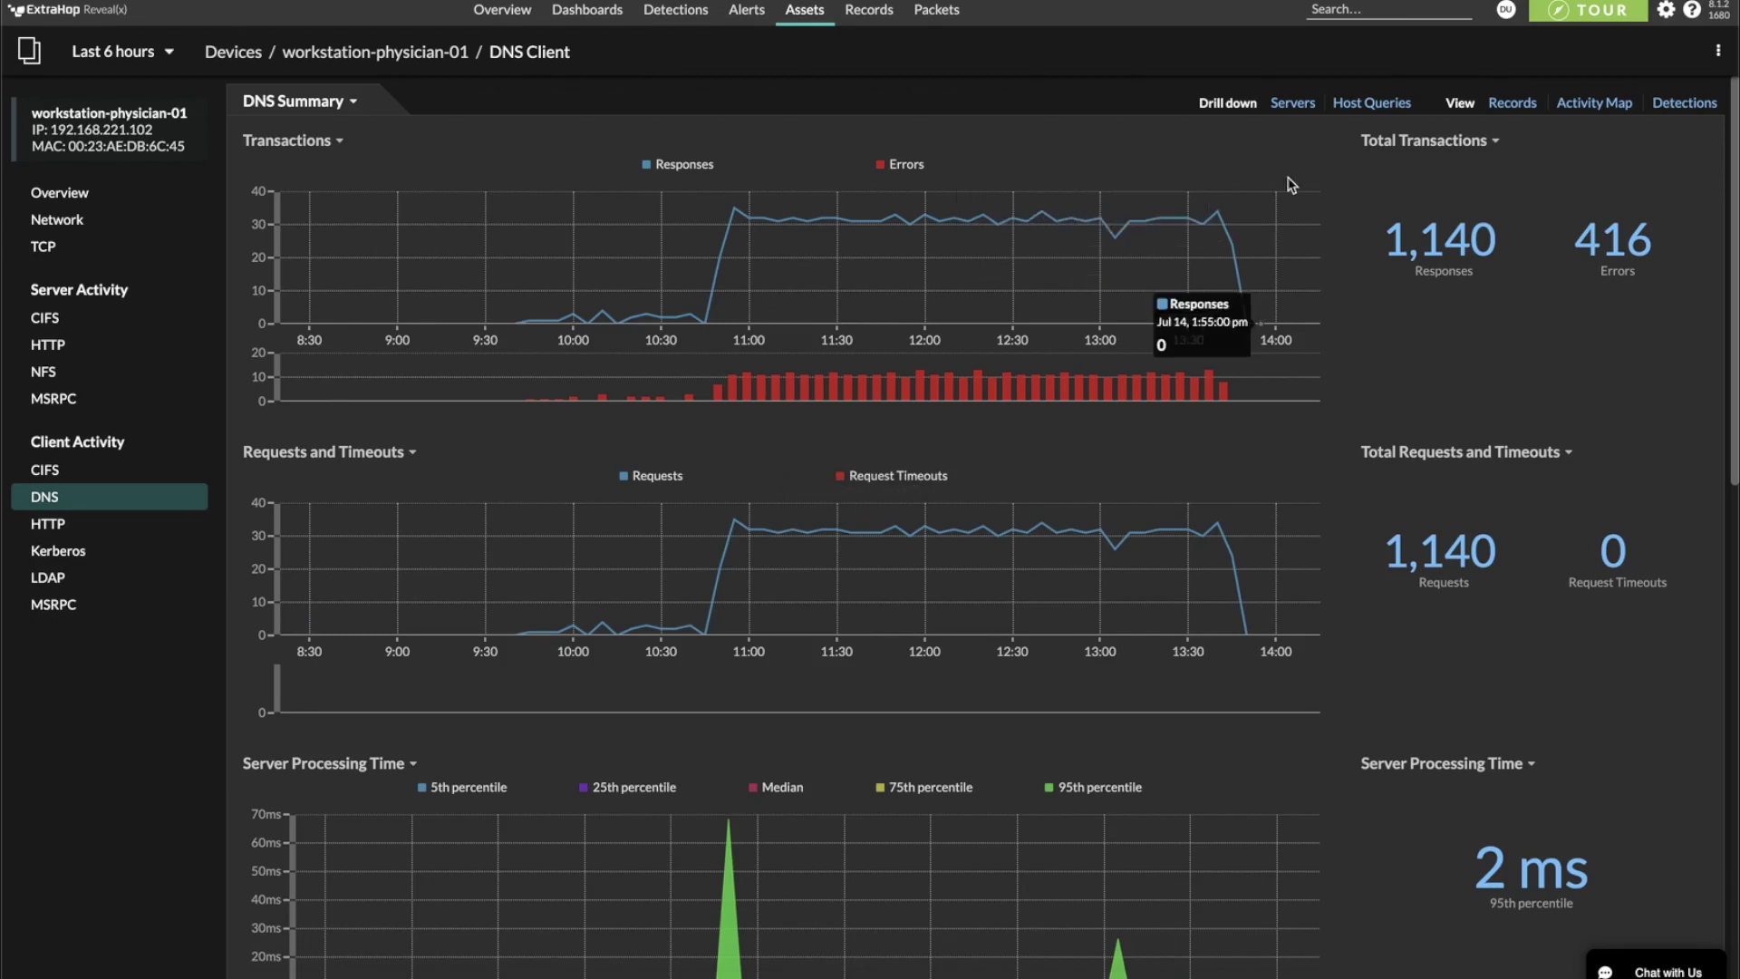
Break the workstation's DNS activity down by queried host and open a c2.ext.eh query record.
left_click(1371, 103)
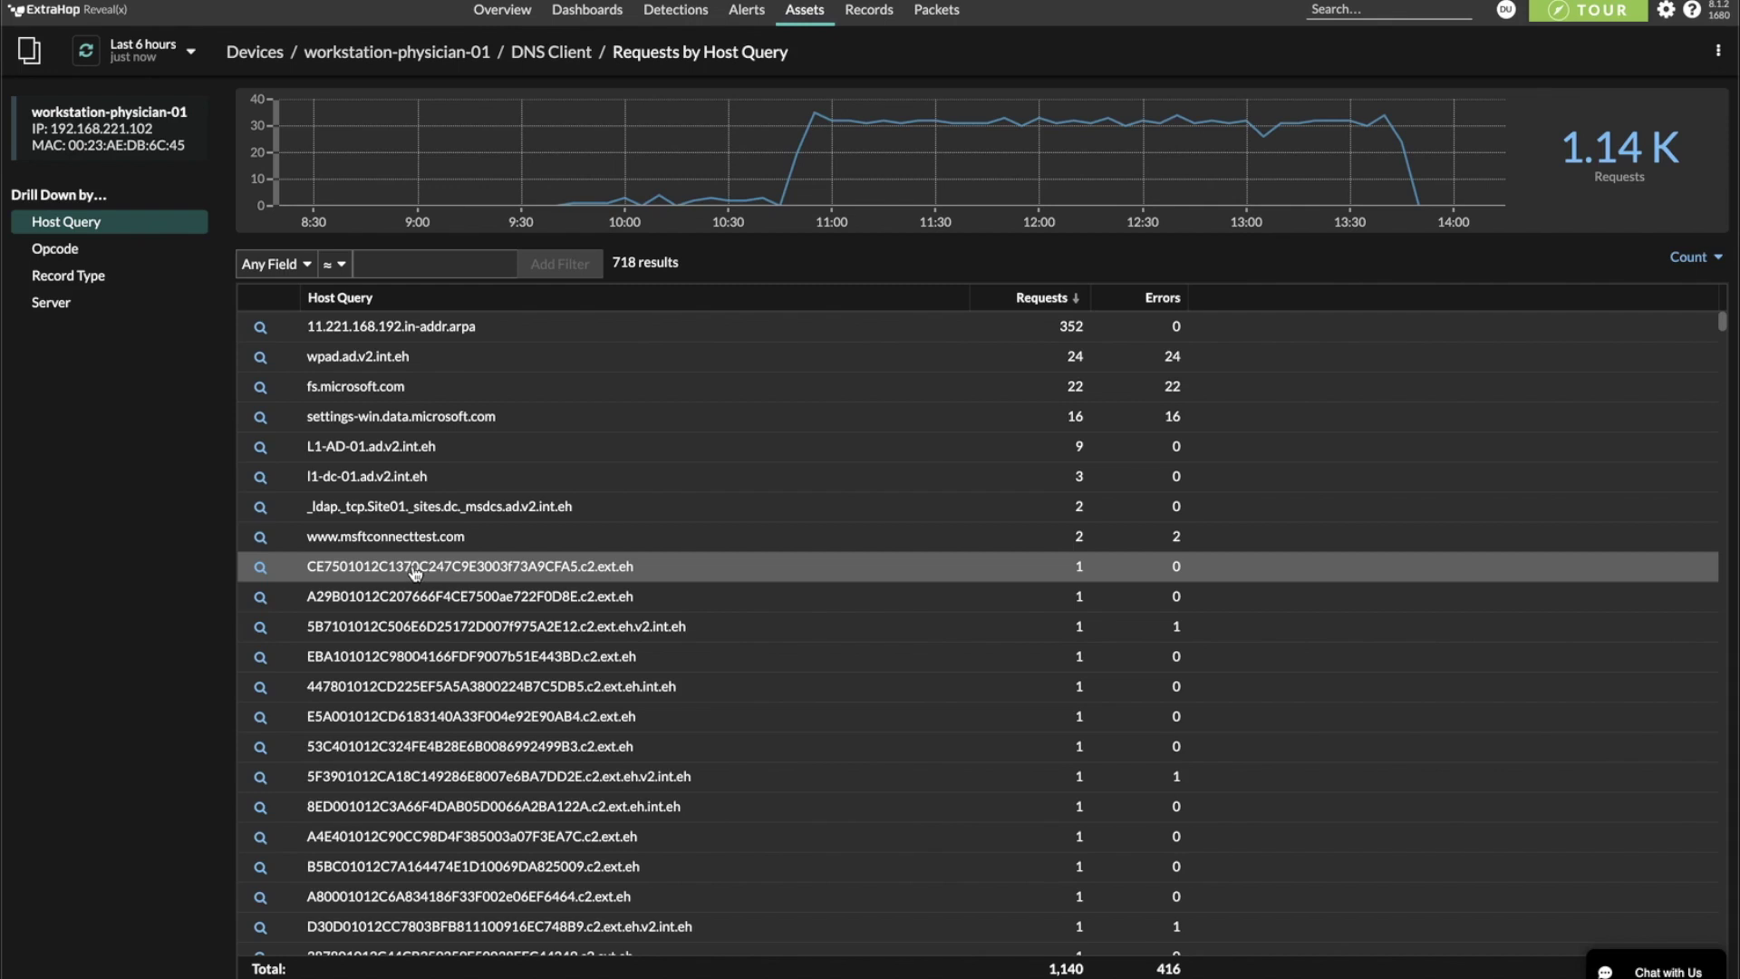
left_click(261, 571)
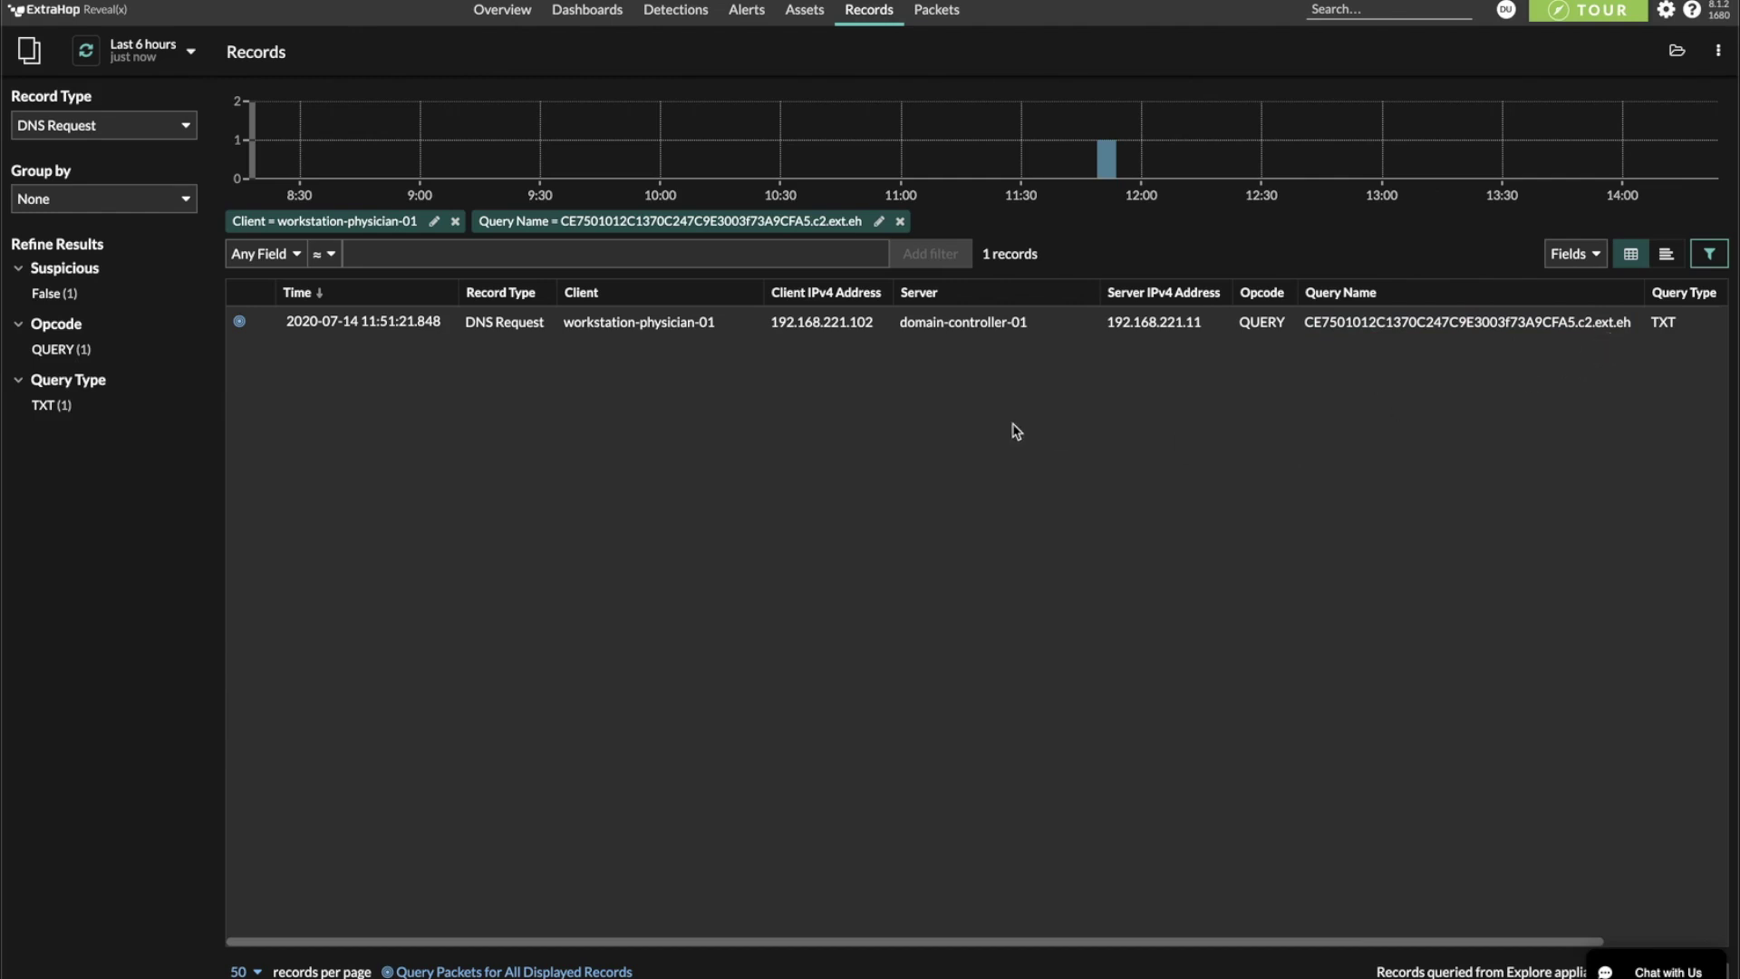
Replace the single full query-name filter with Query Name ≈ ext.eh, listing 700 records.
left_click_drag(1594, 326, 1631, 331)
key("ctrl+c")
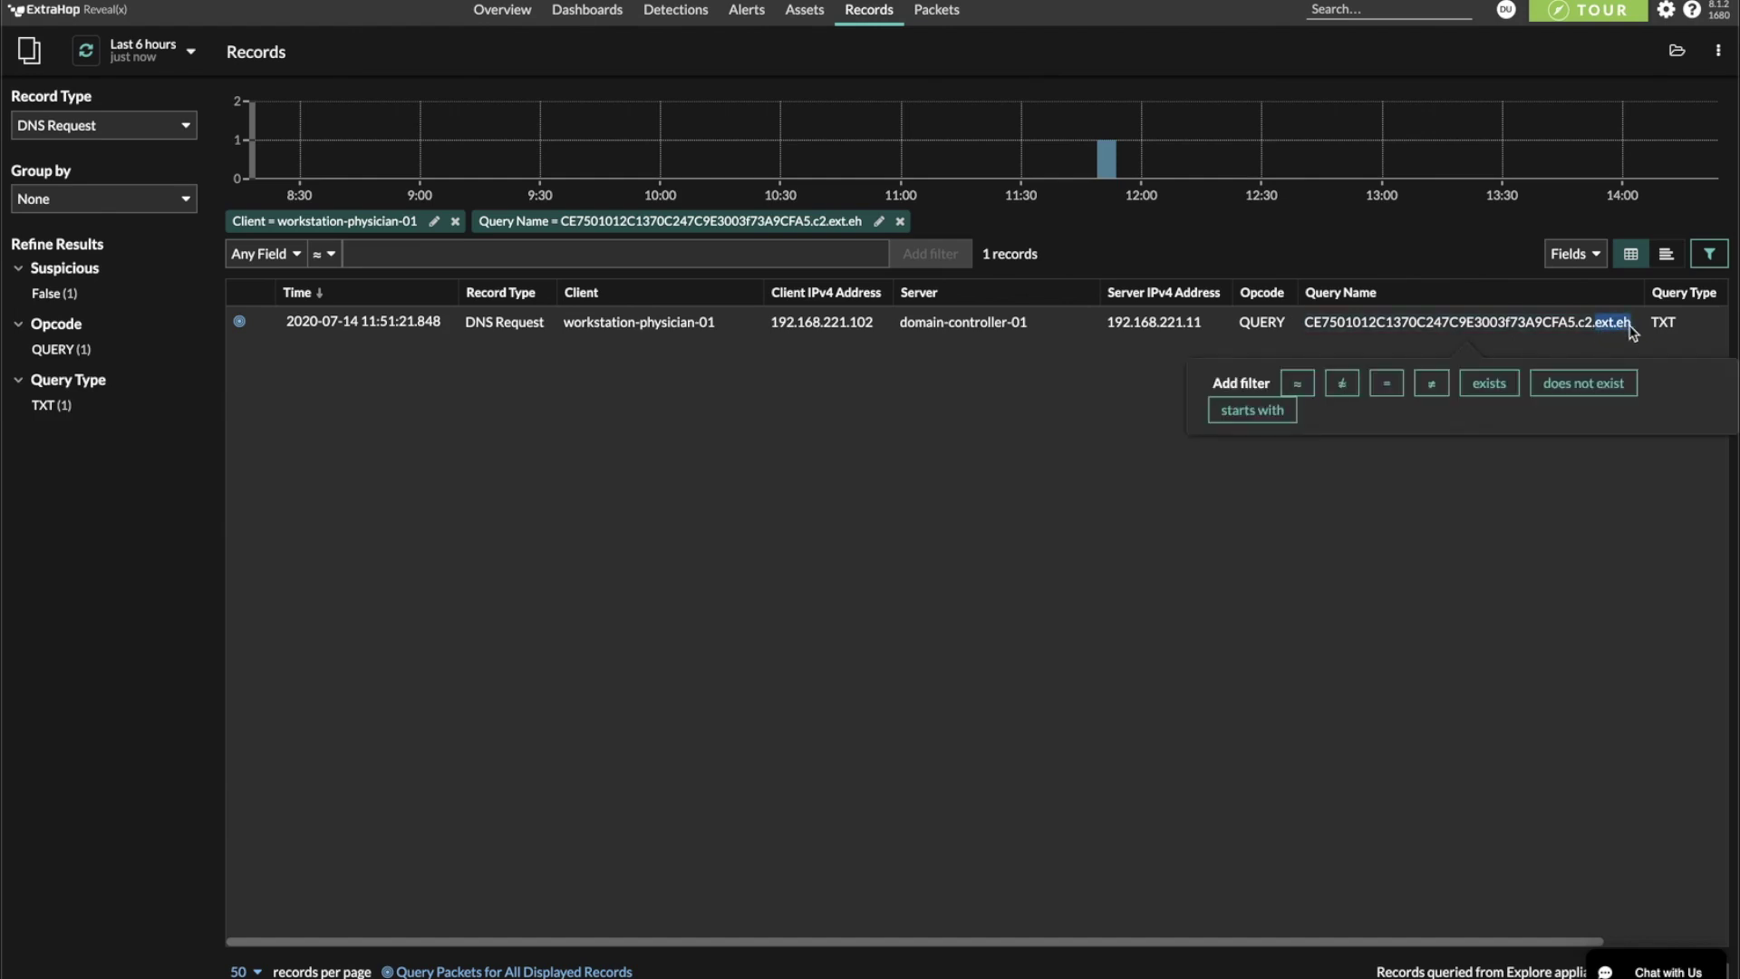
left_click(269, 263)
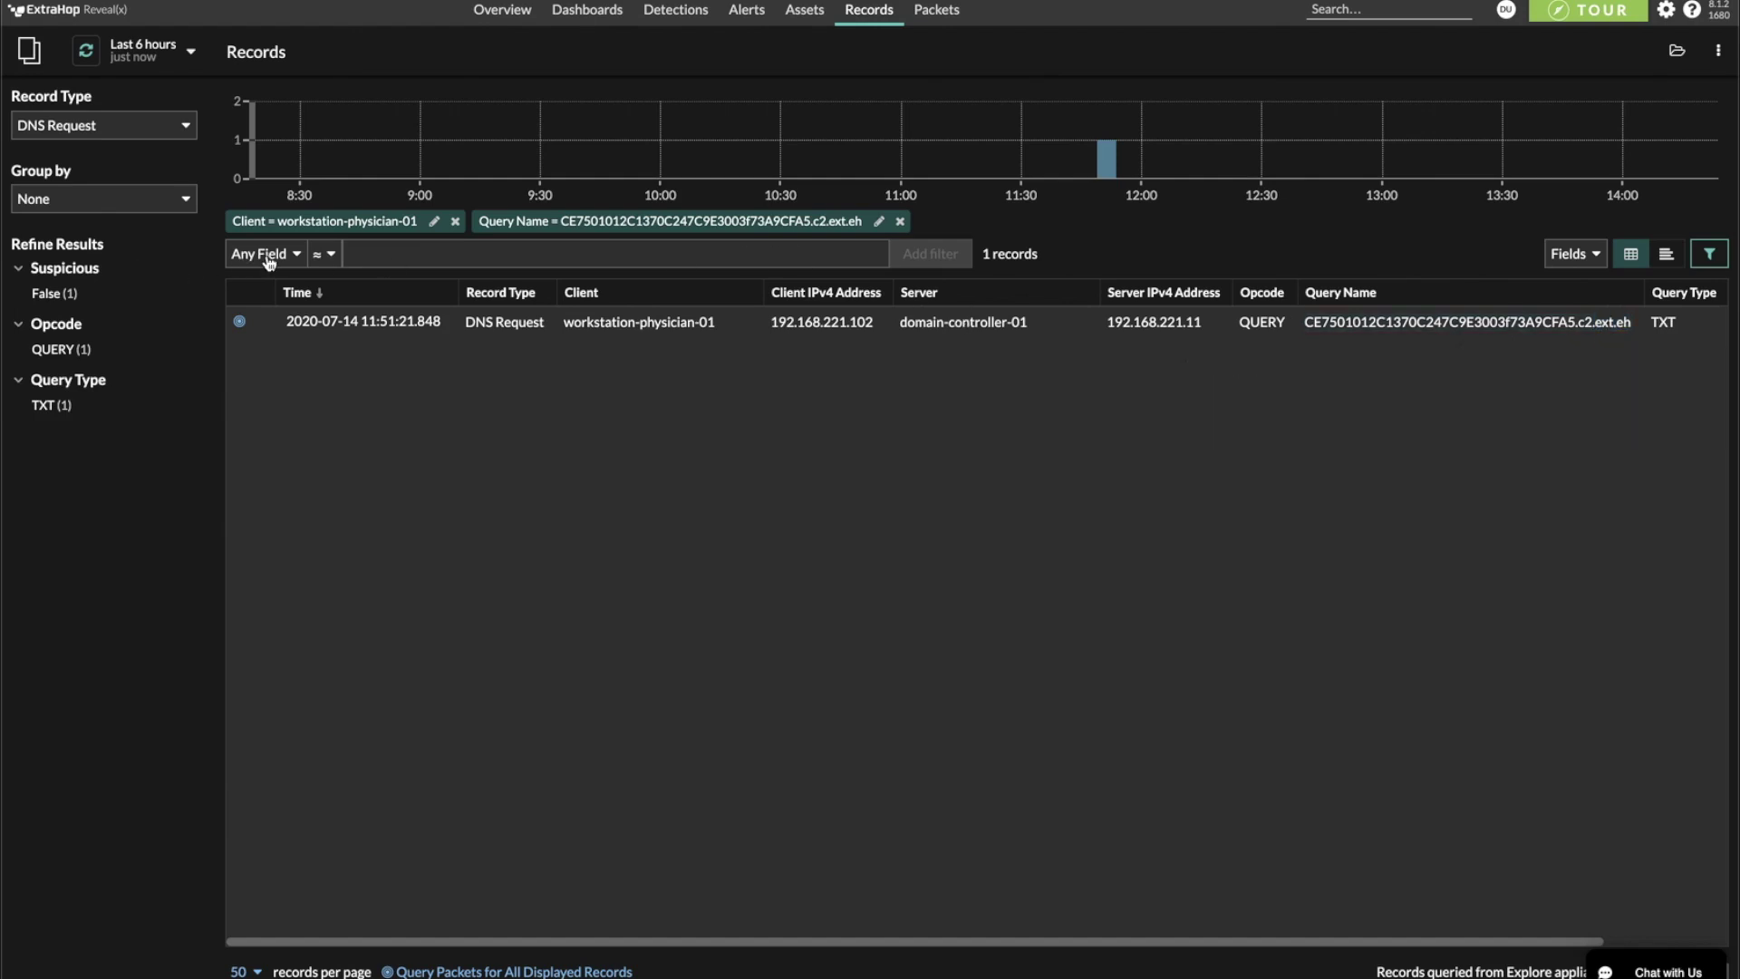
left_click(269, 256)
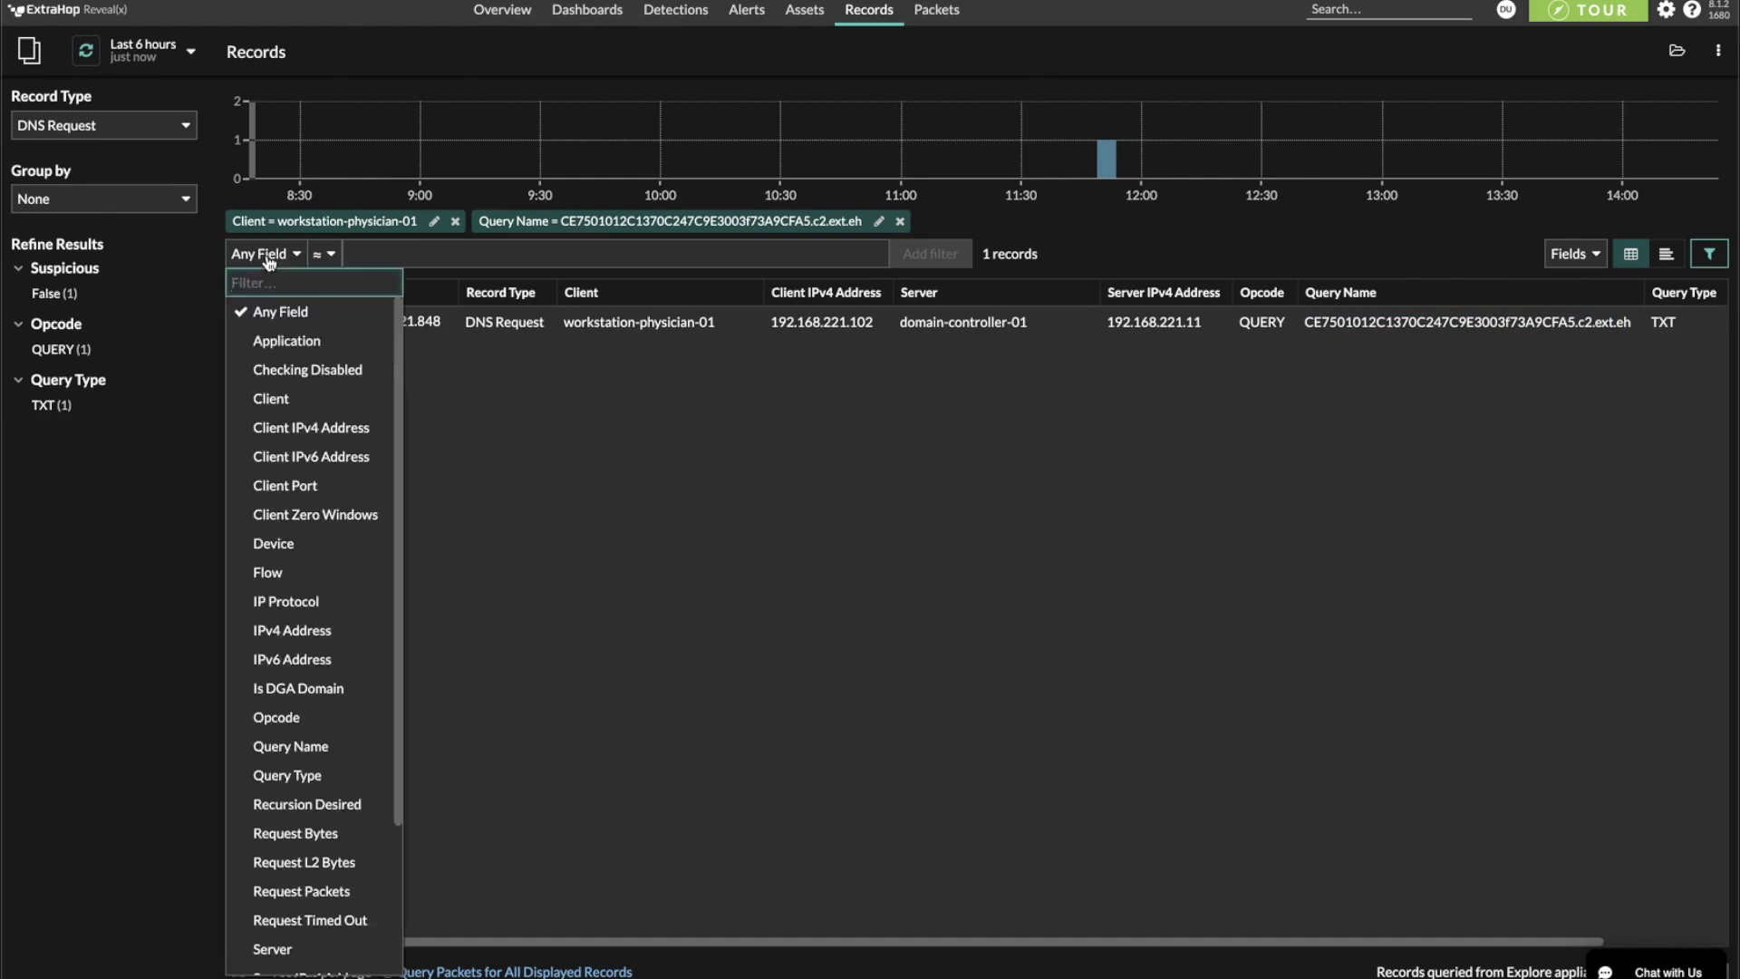
type("query")
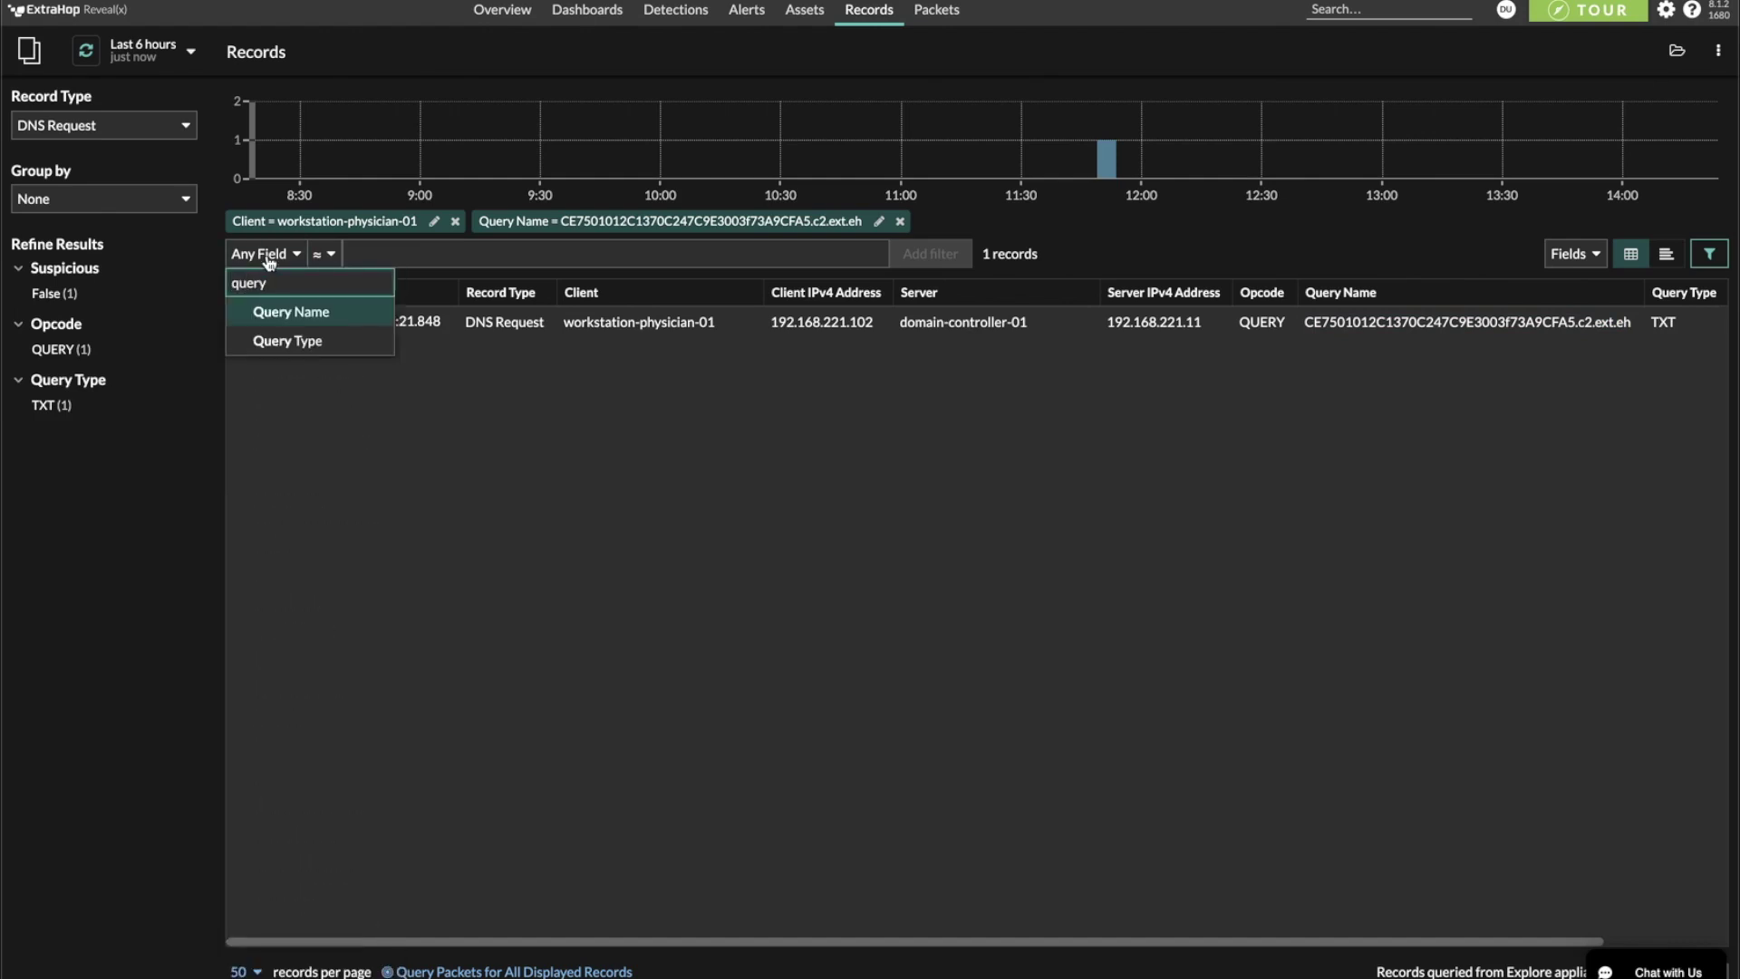
left_click(281, 312)
left_click(416, 258)
key("ctrl+v")
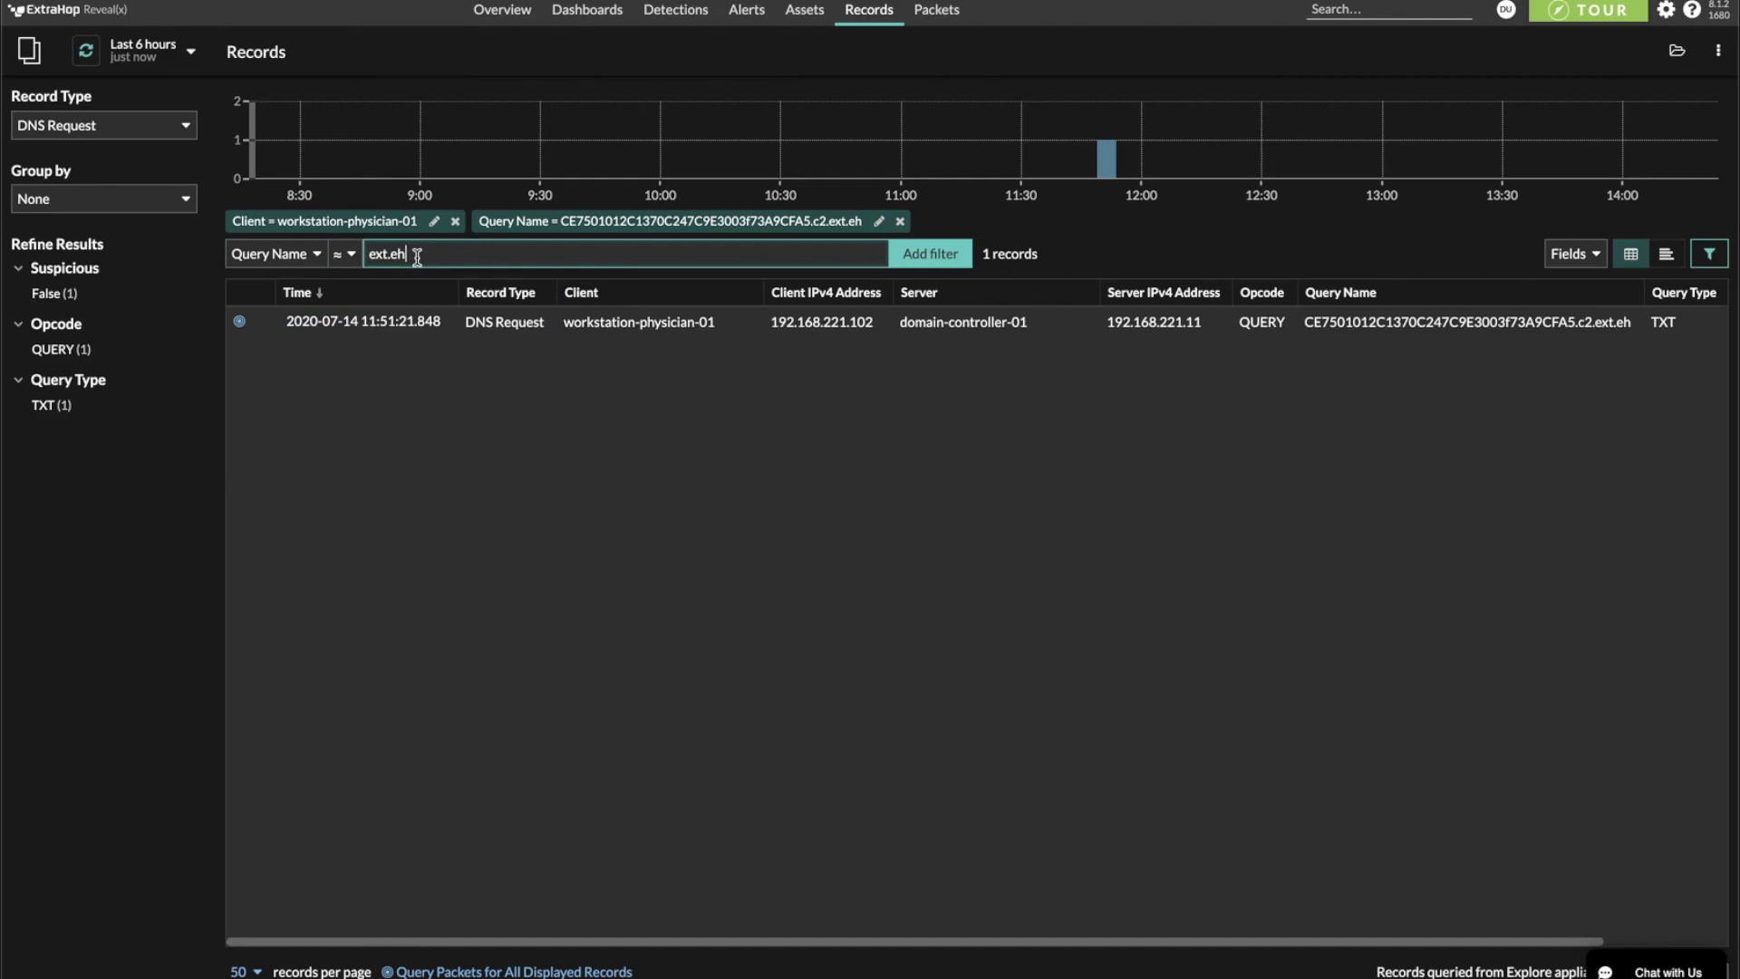
key("Return")
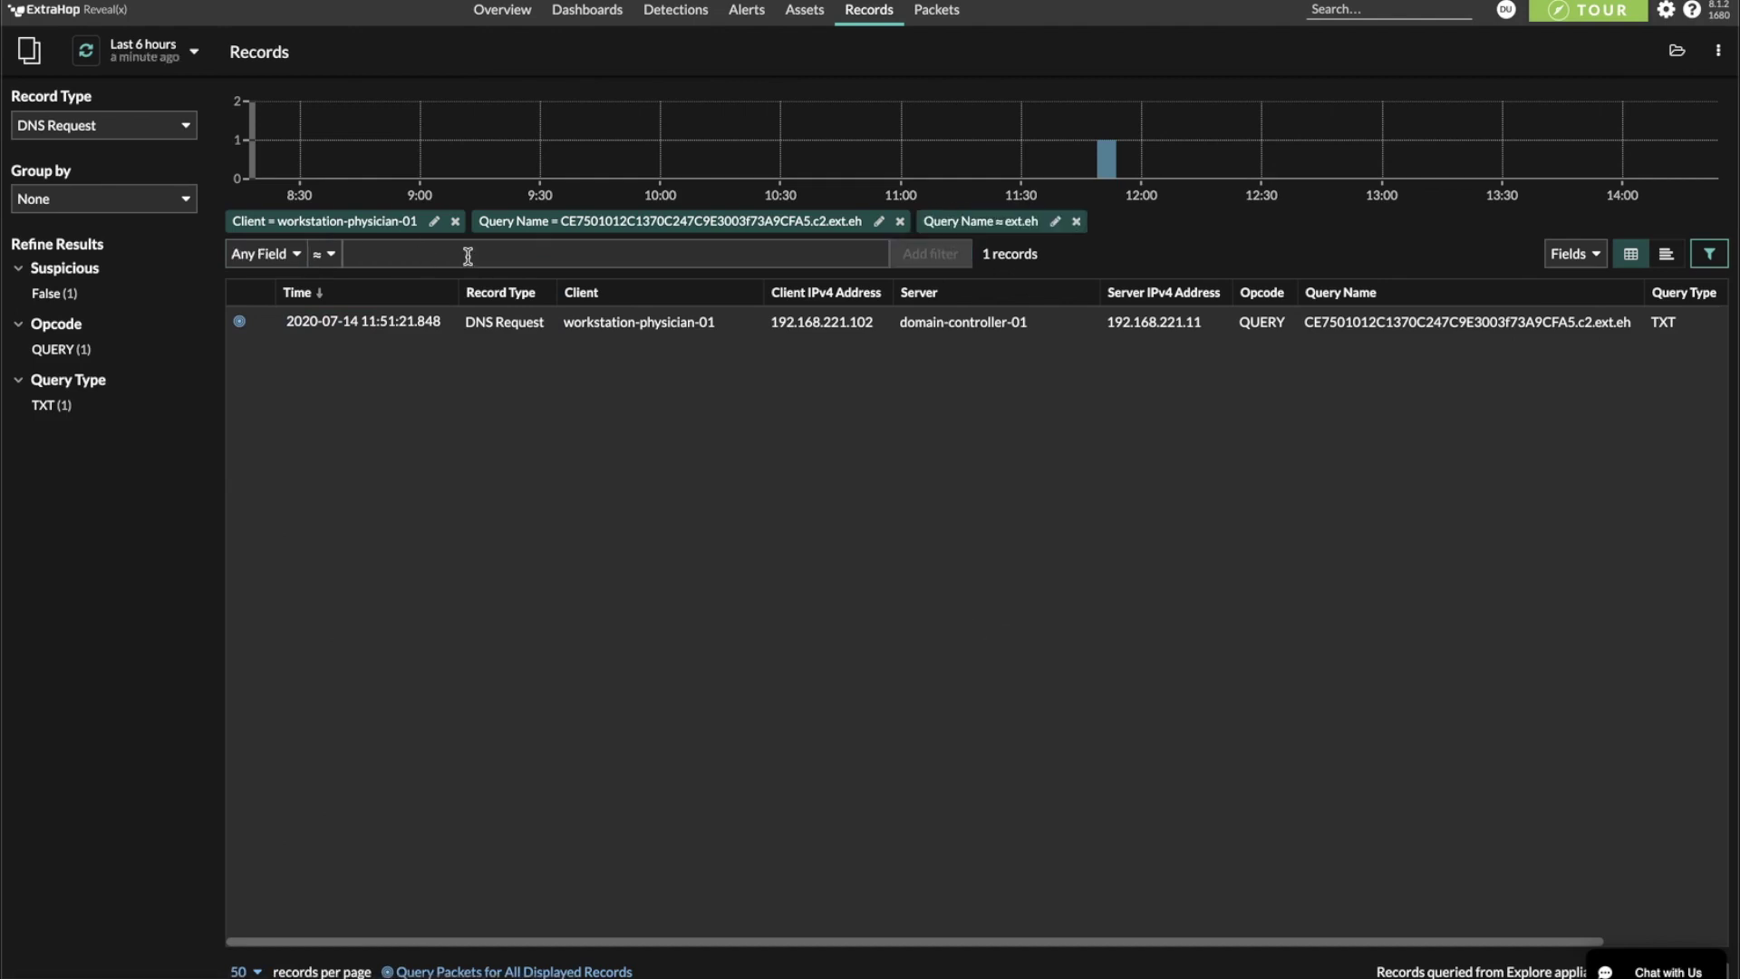
left_click(900, 221)
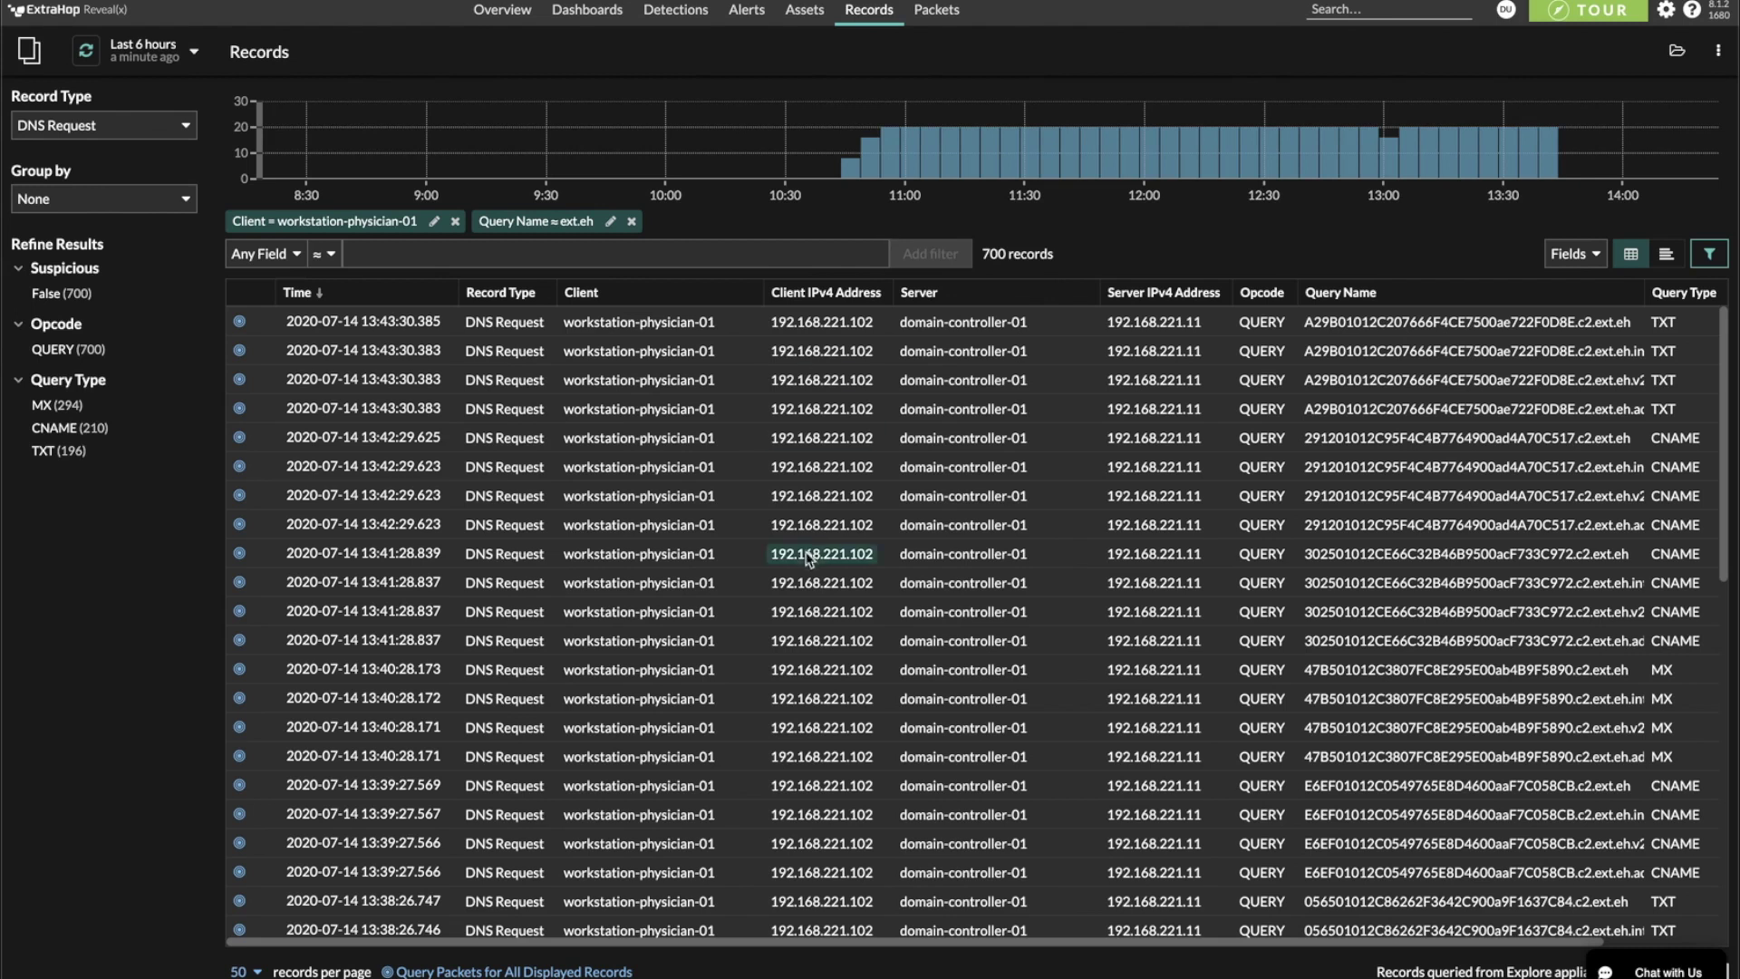
Reveal the Request L2 Bytes column (104–117 bytes) and select the workstation-physician-01 client.
scroll(982, 616, "right", 2)
scroll(983, 616, "right", 3)
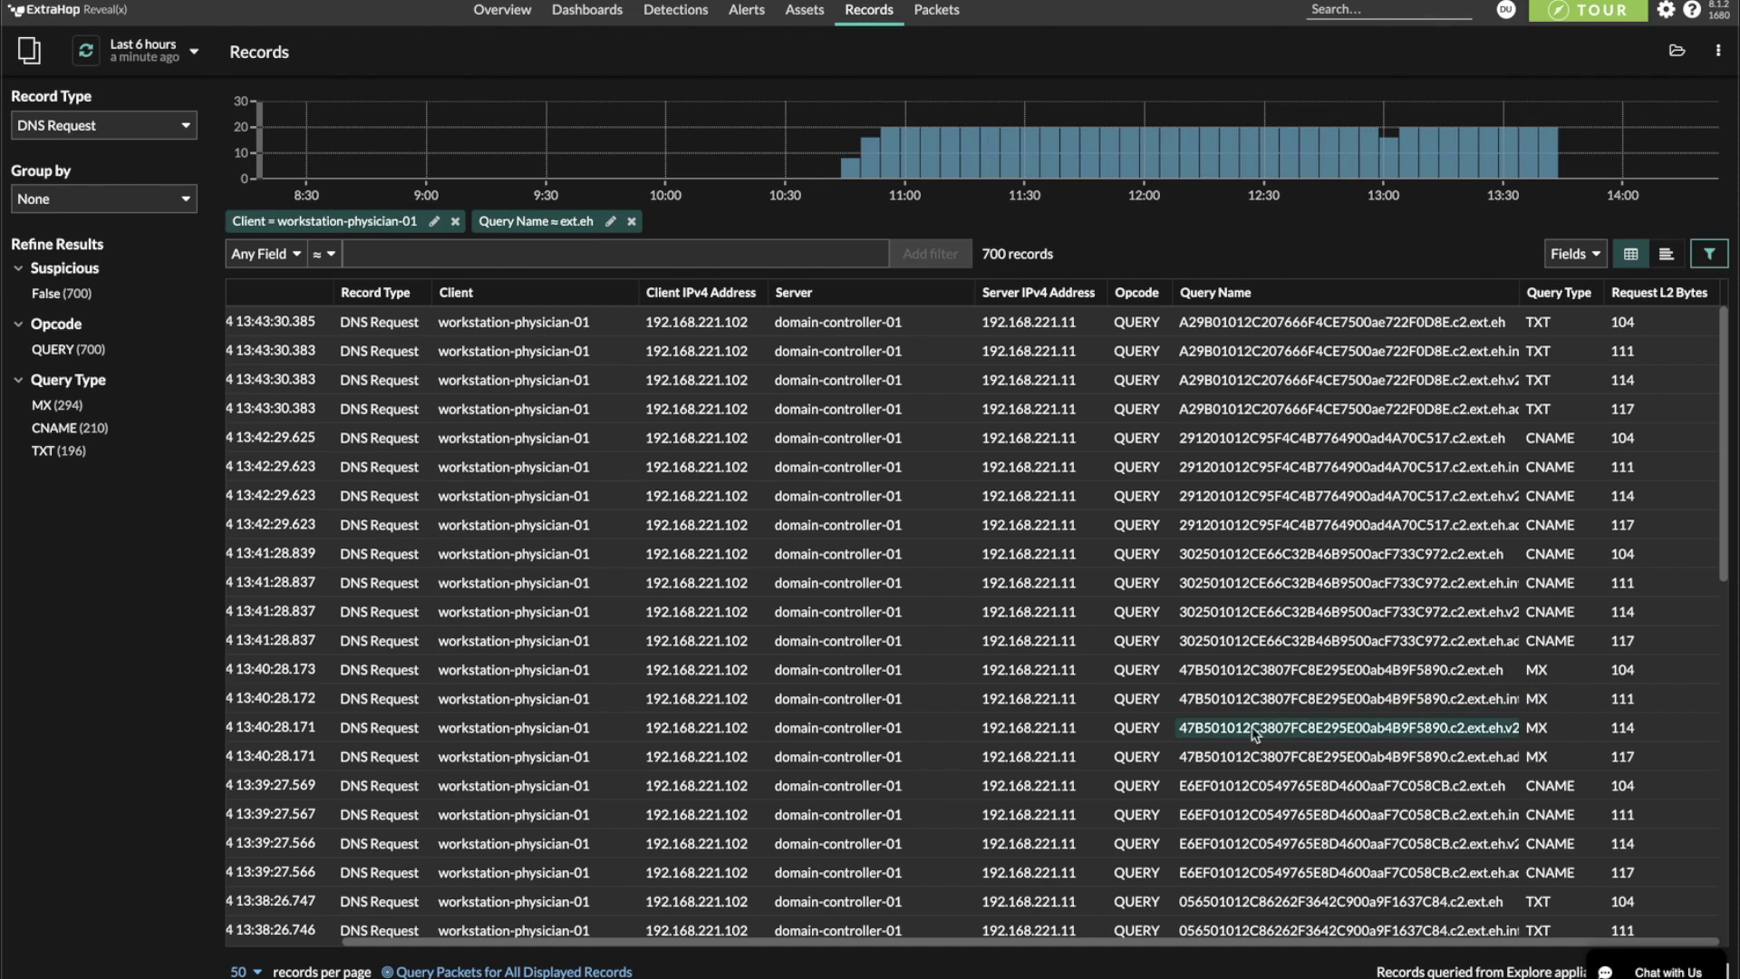
left_click(521, 497)
Go to workstation-physician-01's device page and show its CIFS Client summary.
left_click(481, 606)
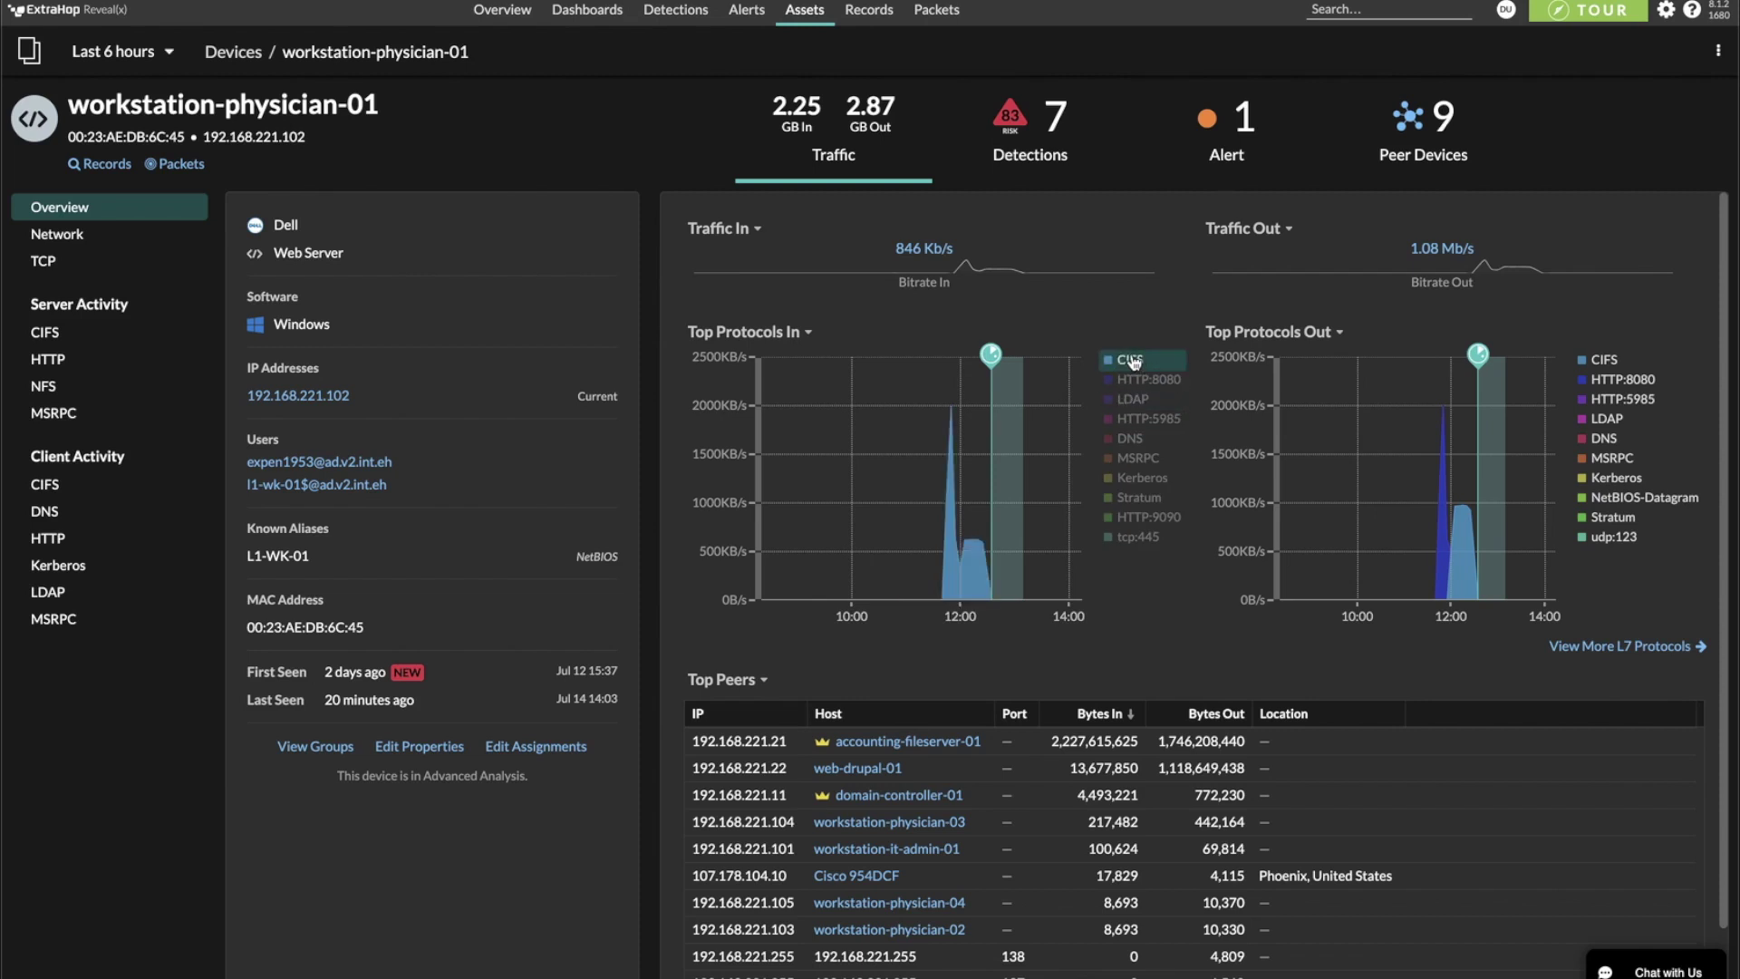
left_click(47, 487)
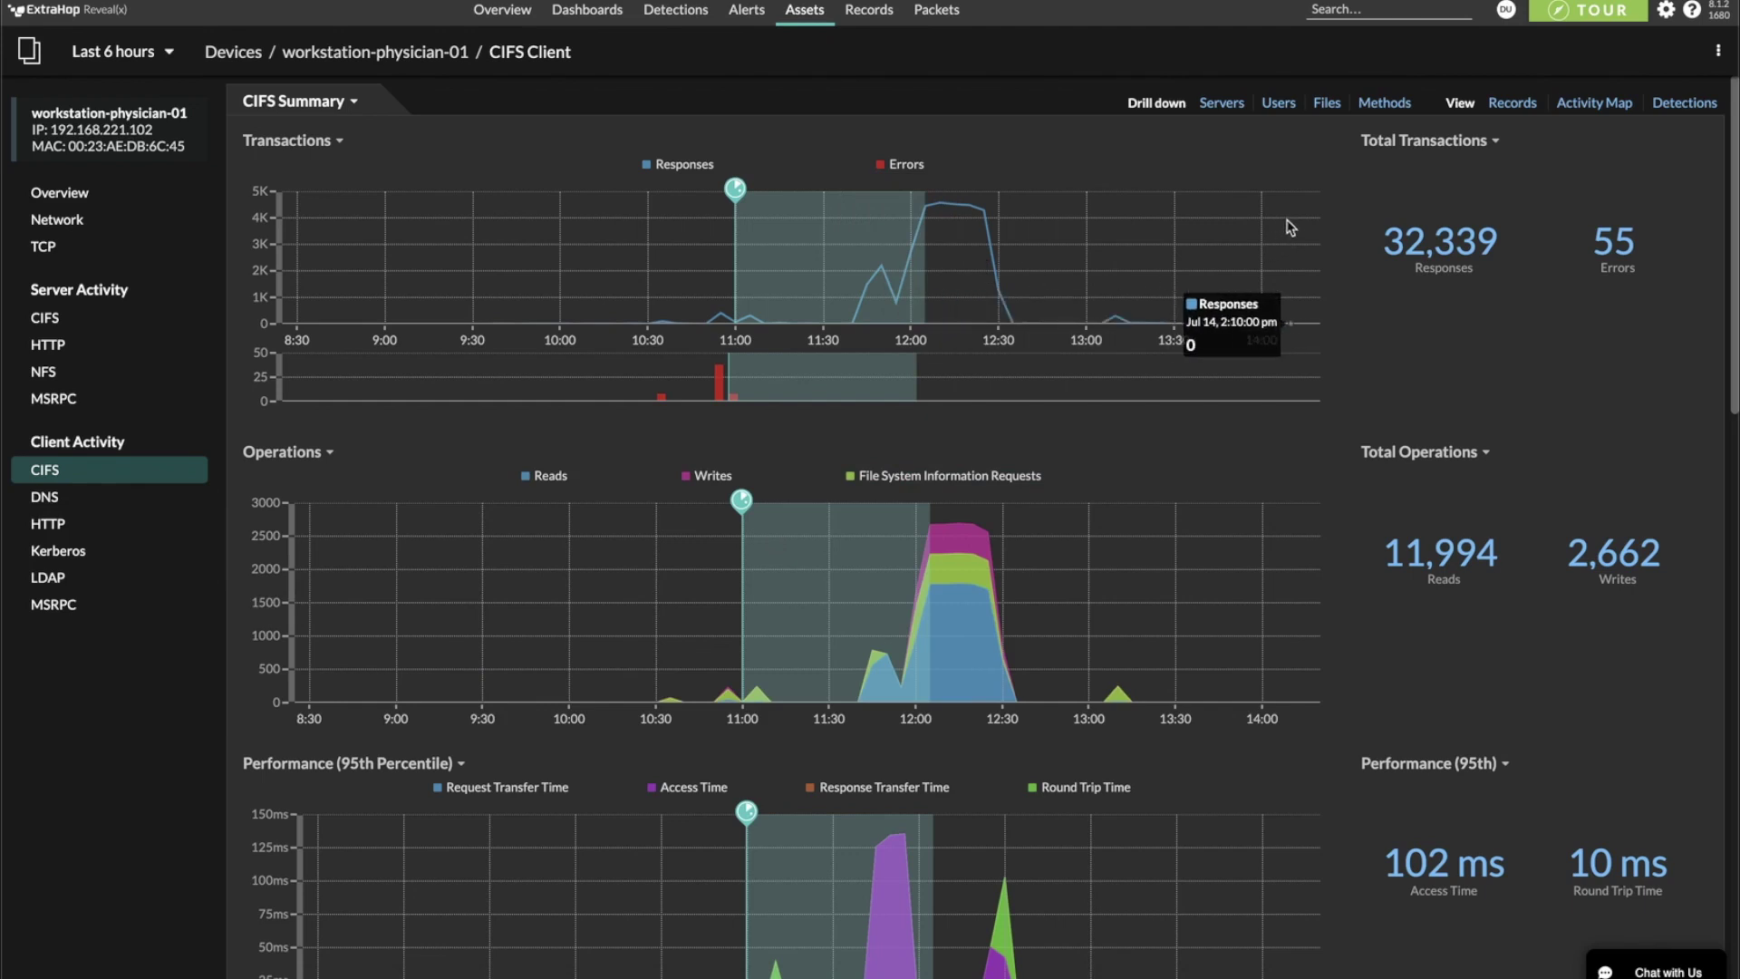
Zoom into the noon CIFS response spike and break responses down by server.
left_click(1328, 106)
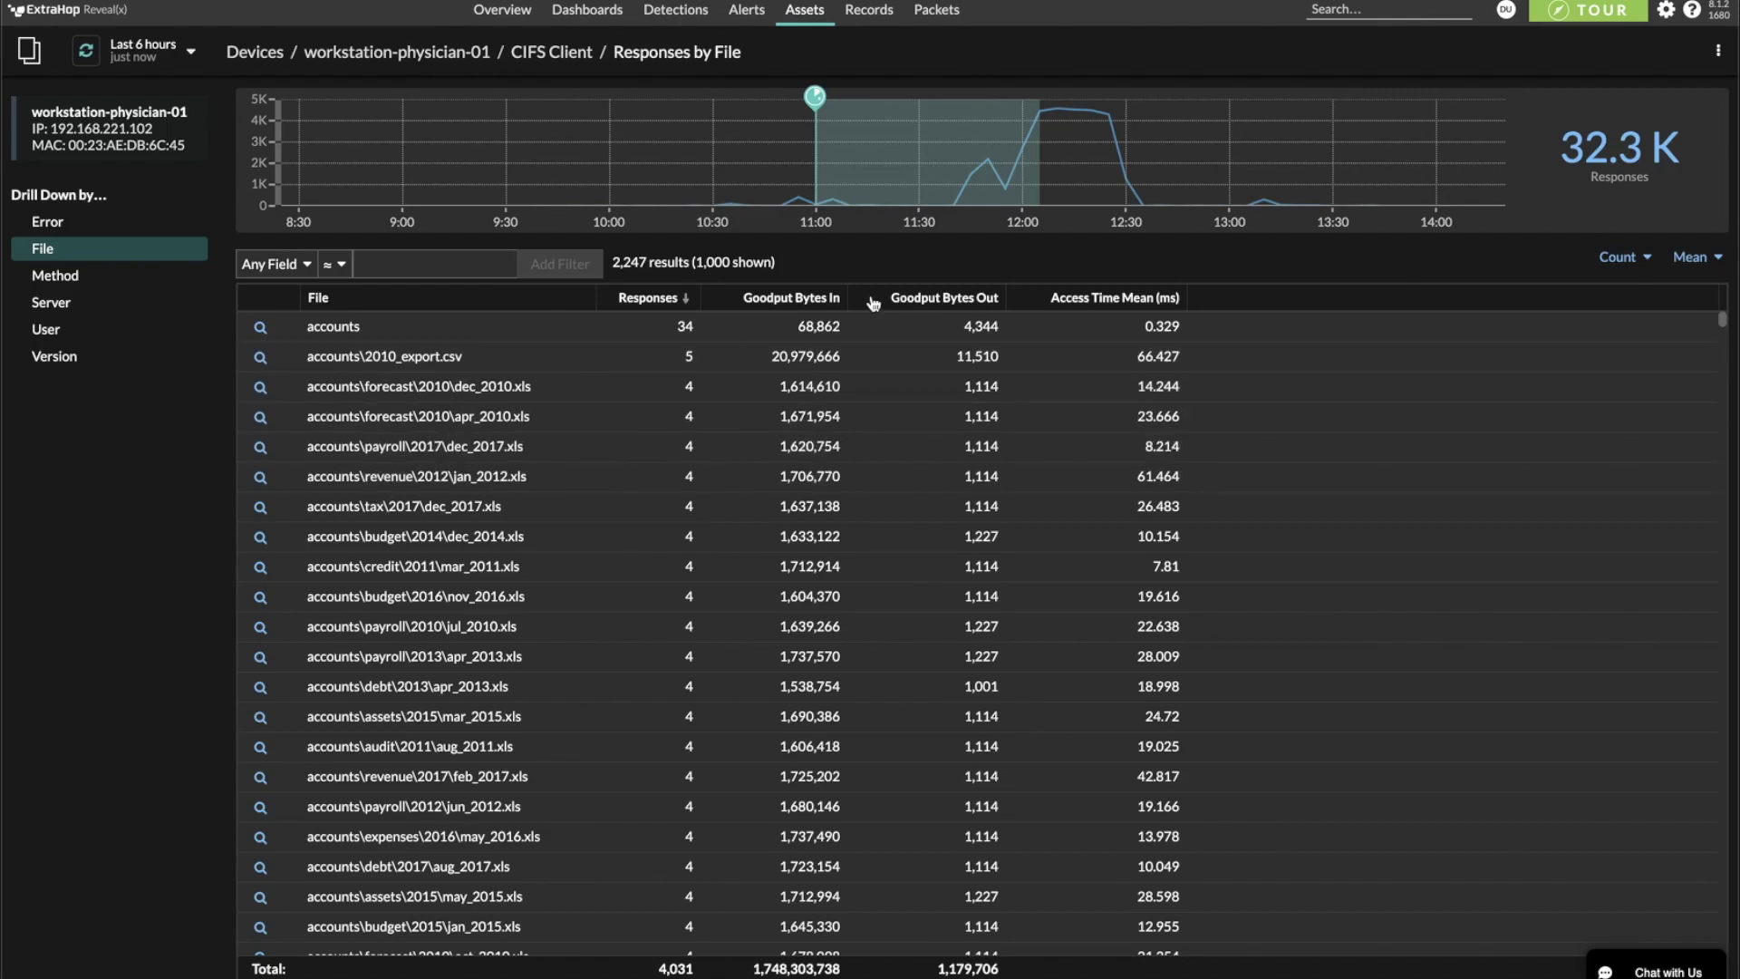
mouse_move(1034, 192)
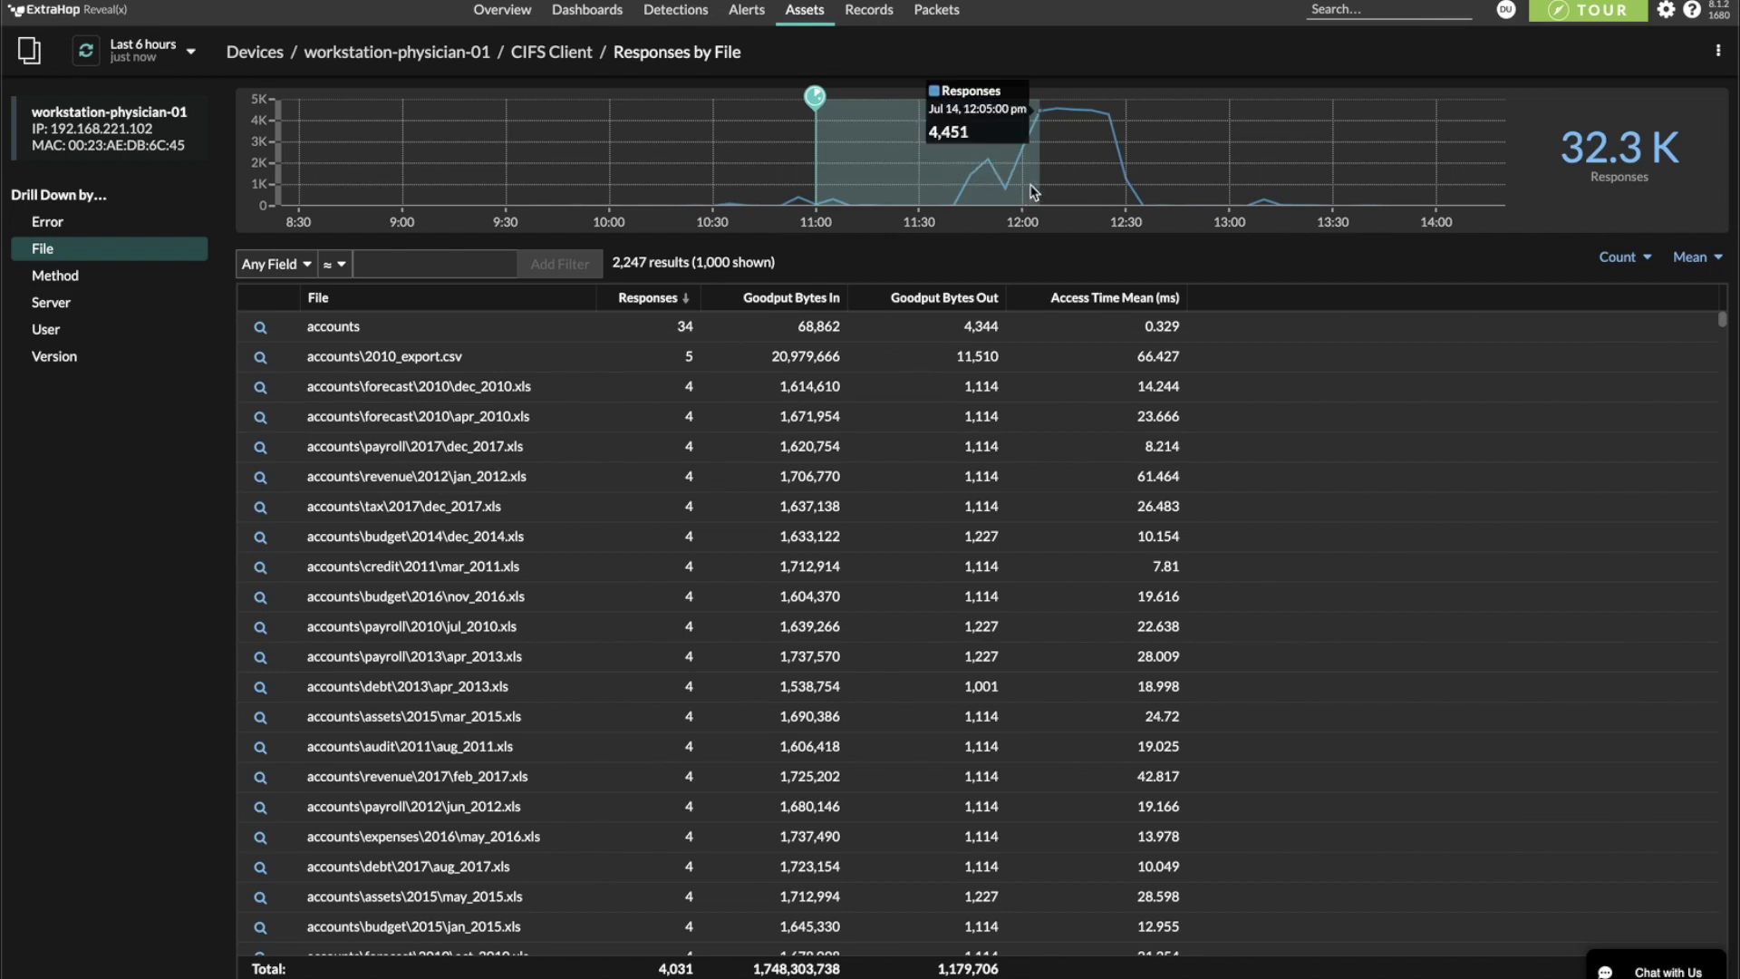
left_click_drag(1030, 192, 1122, 190)
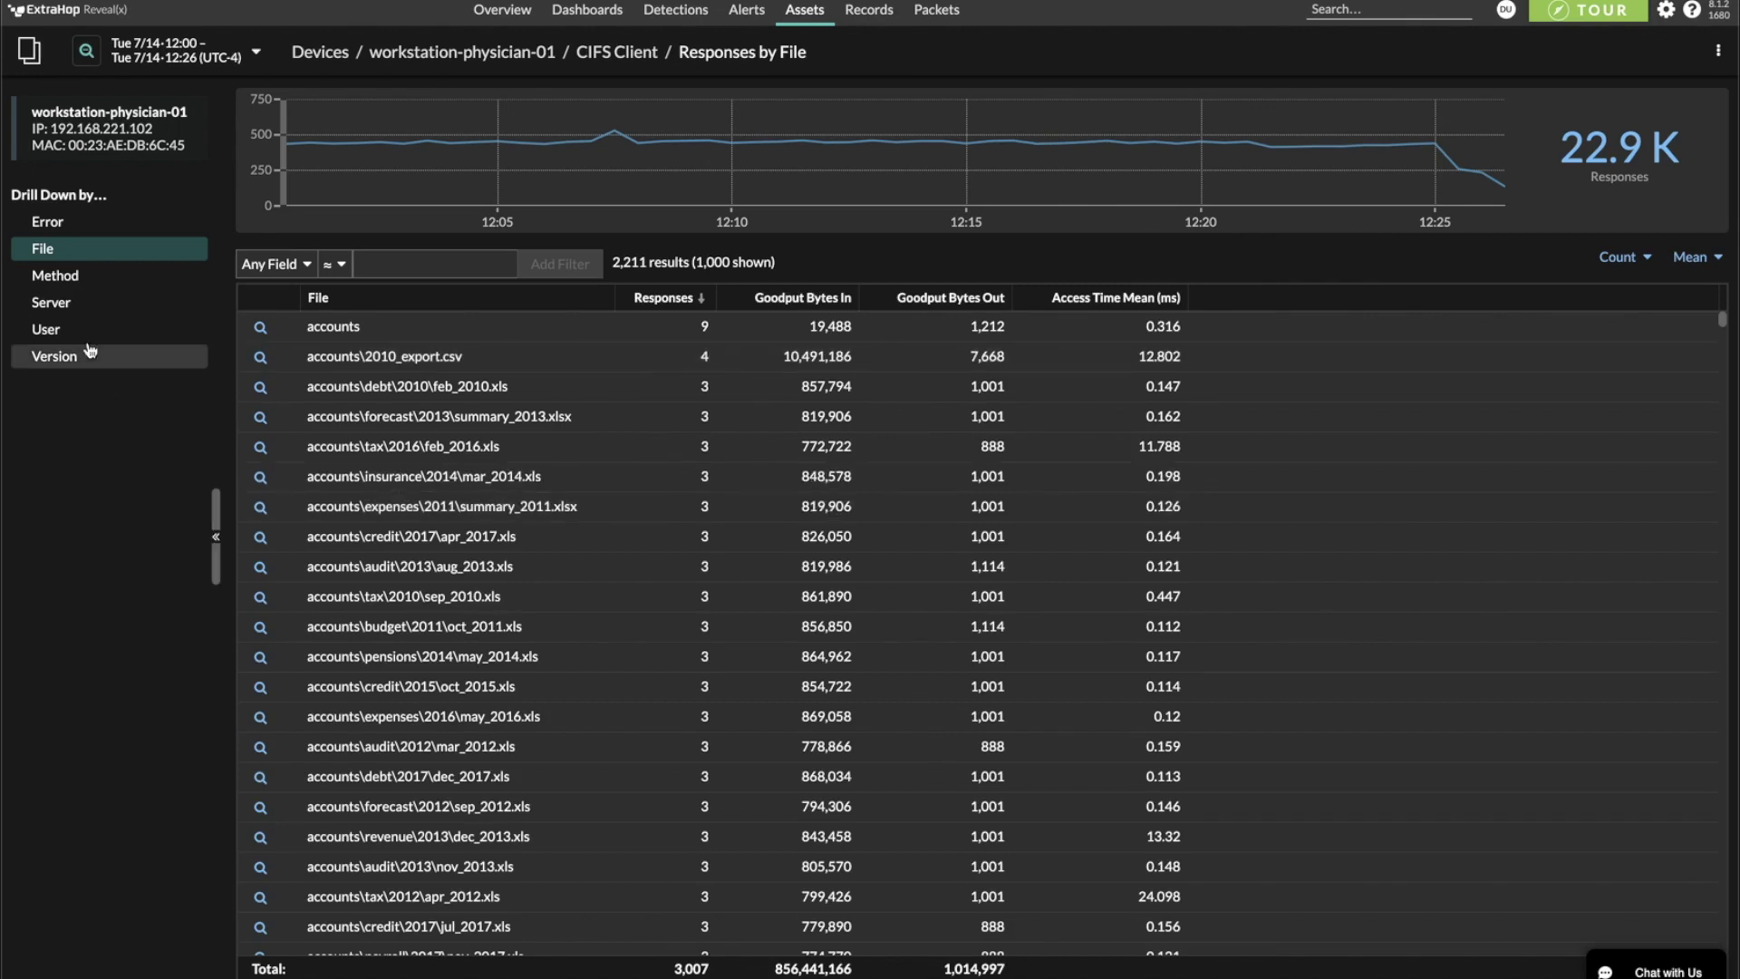
left_click(50, 305)
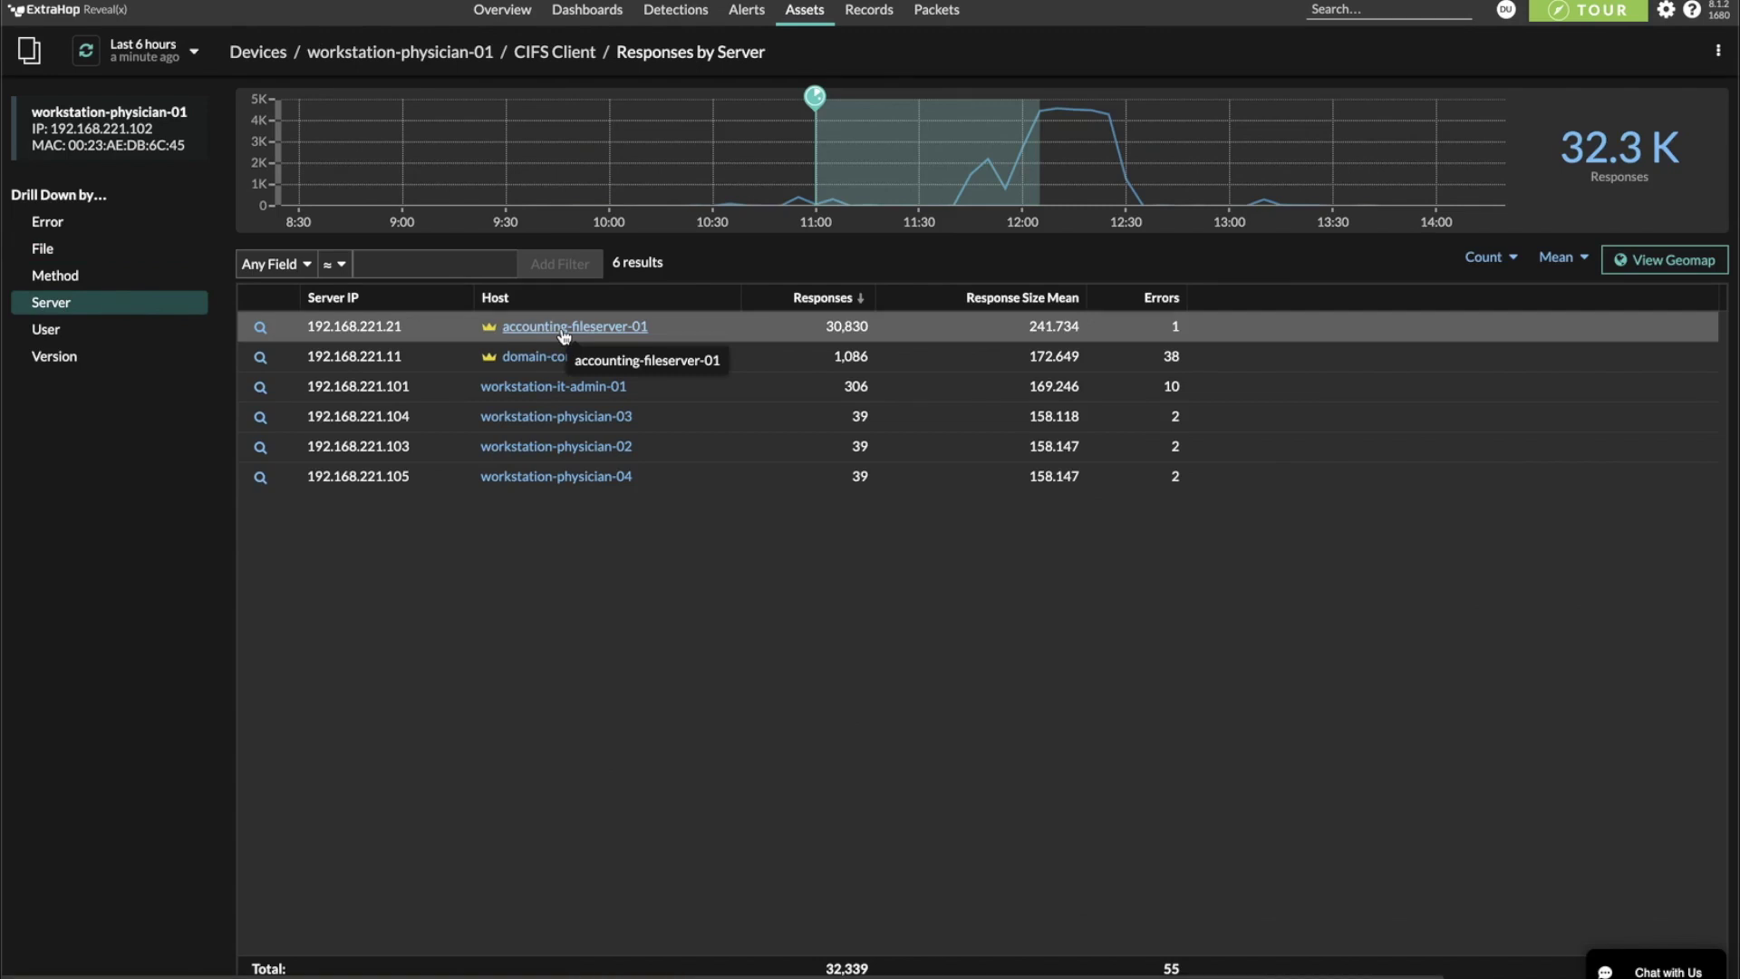
Open the CIFS records for the accounting-fileserver-01 traffic.
left_click(260, 328)
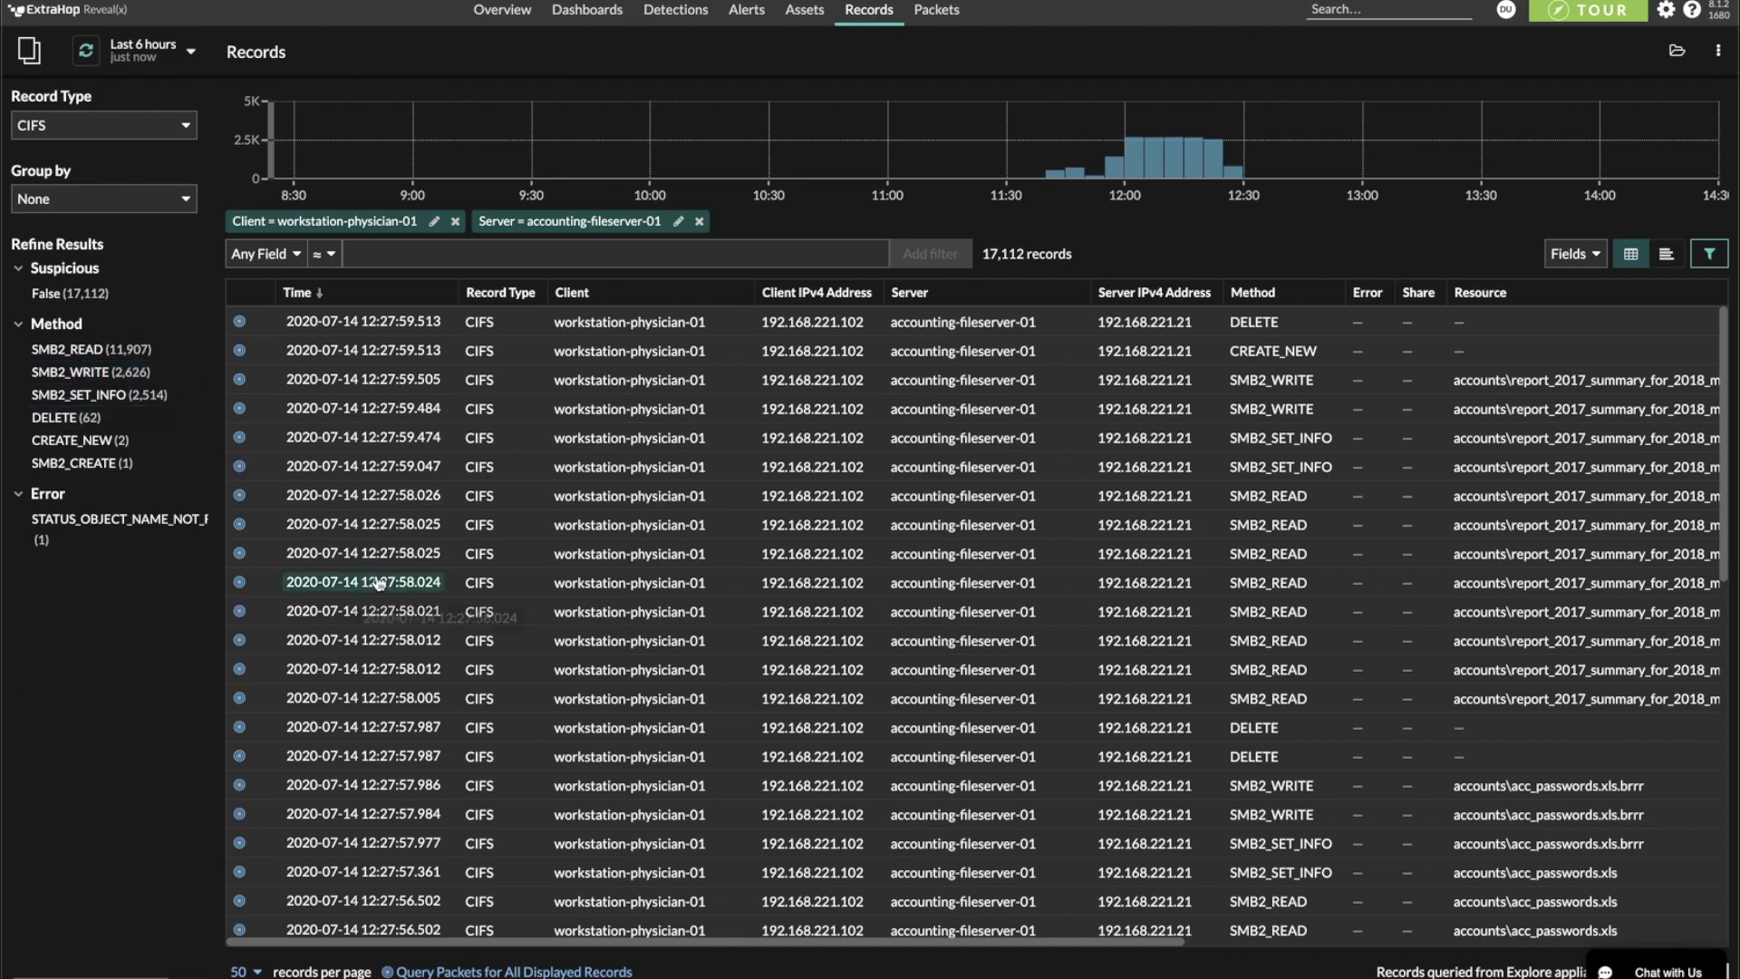
Show the Resource column with the .brrr files and start a filter on SMB2_WRITE.
scroll(467, 607, "right", 5)
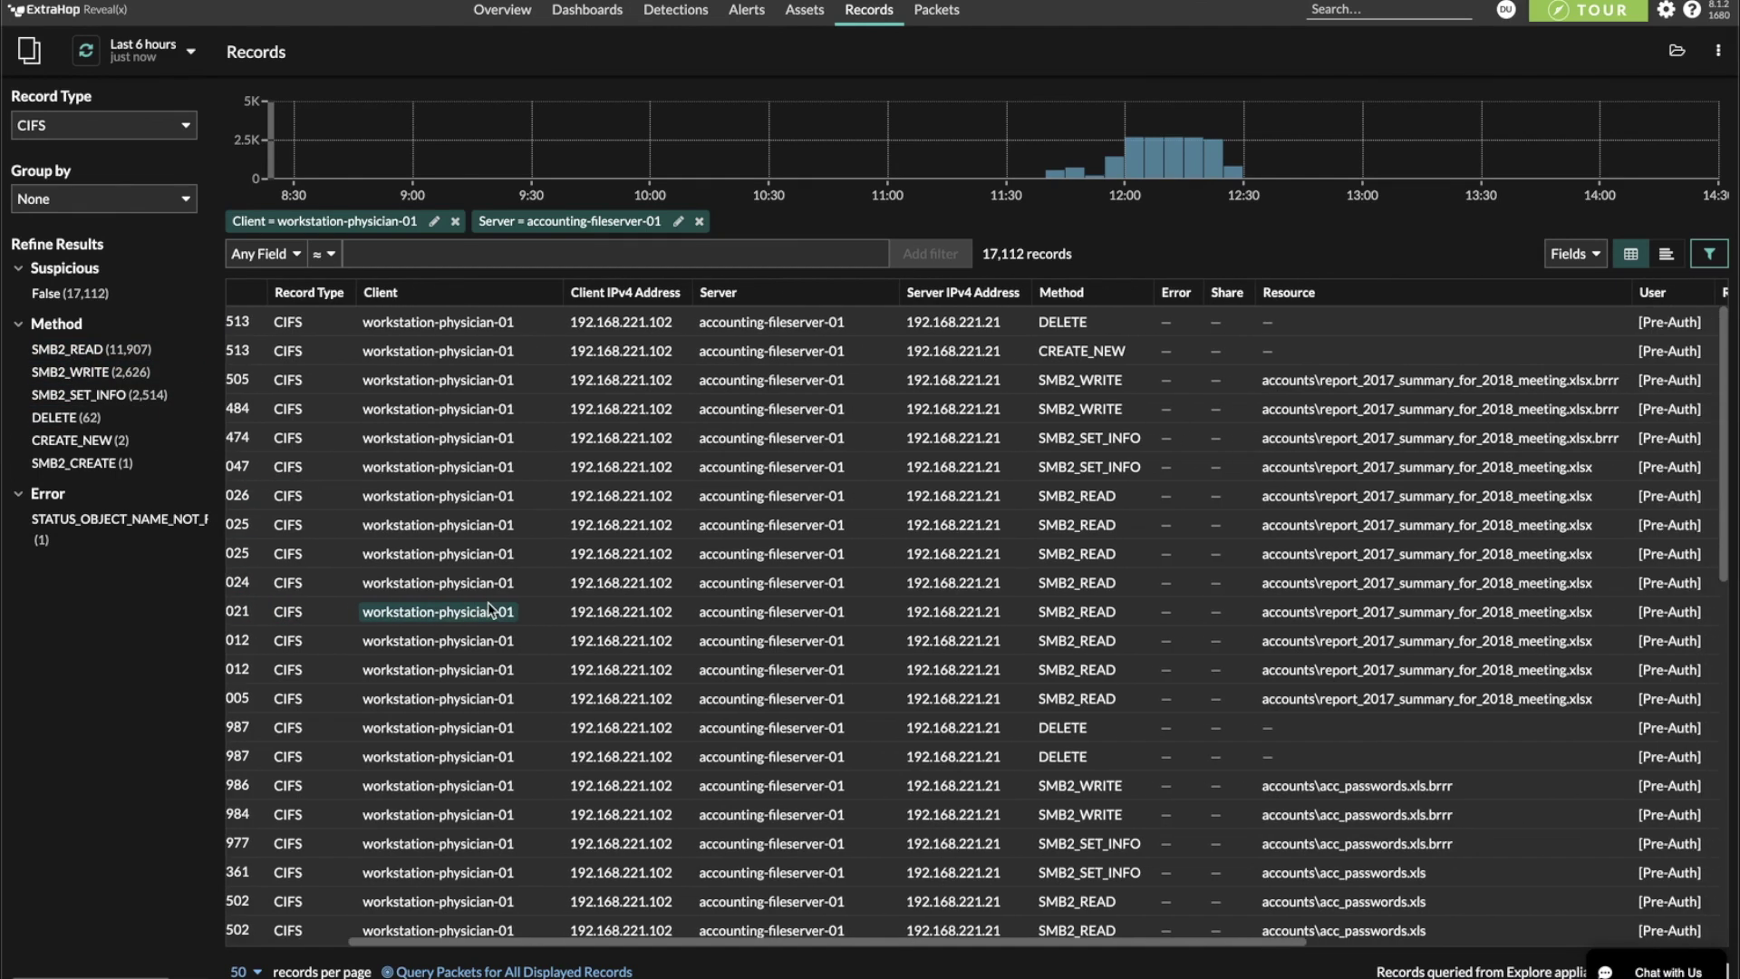
scroll(490, 610, "right", 2)
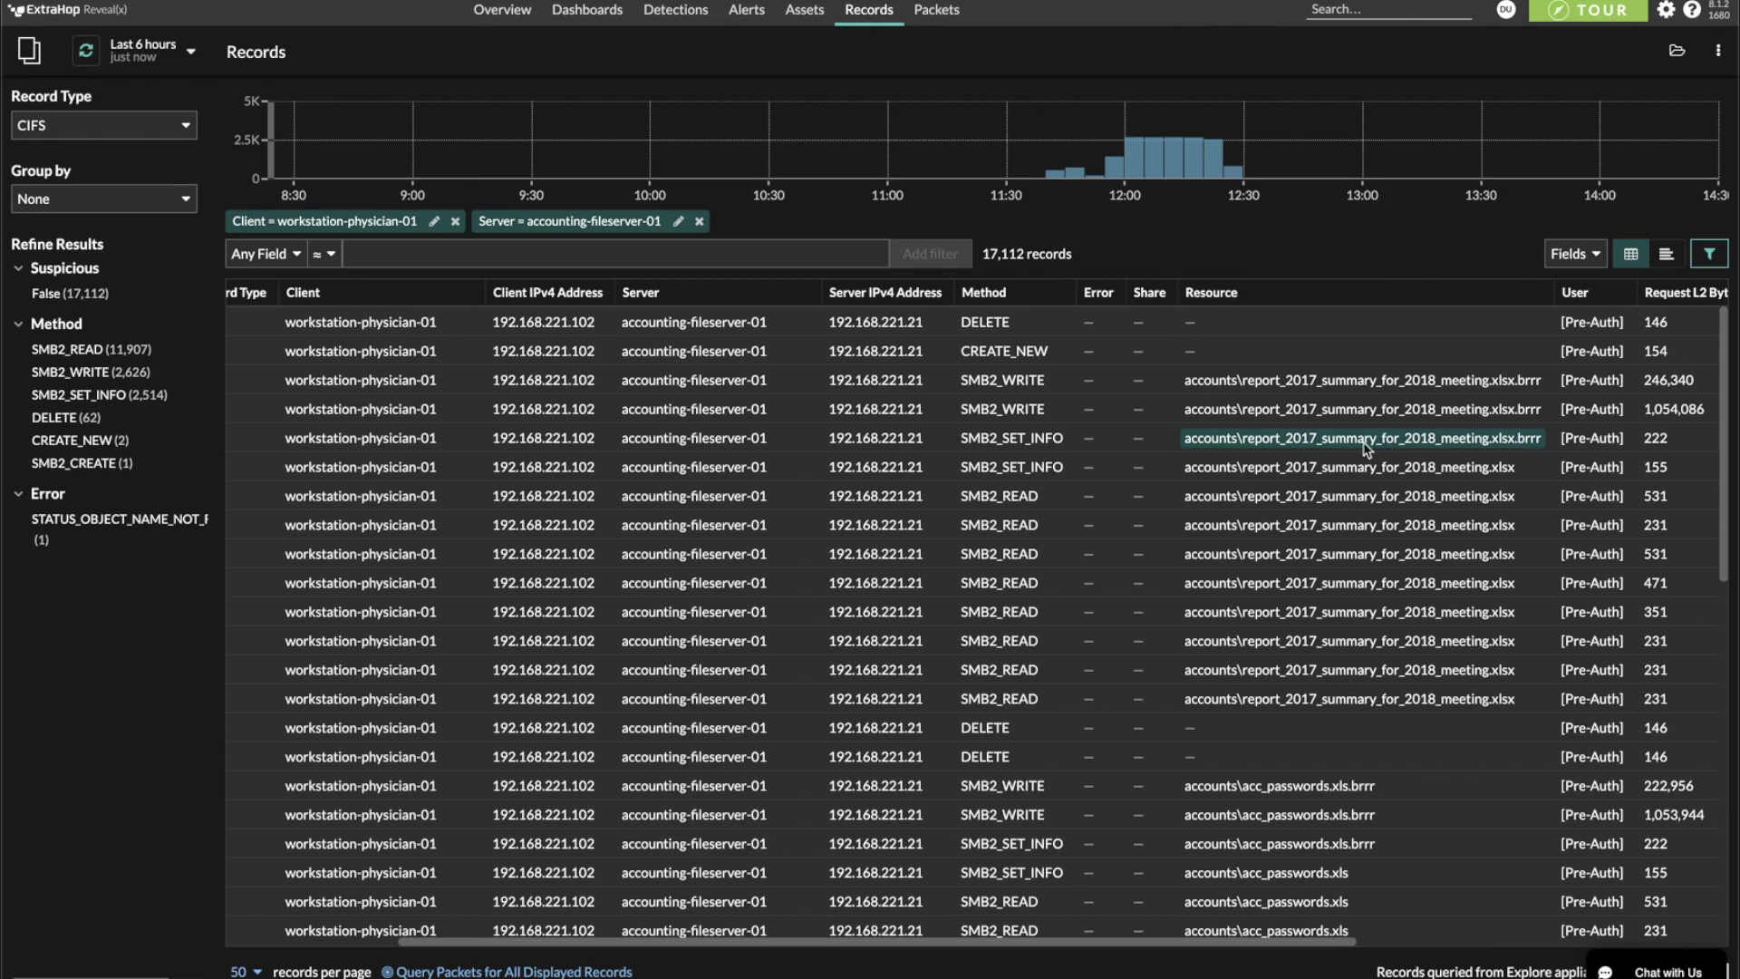
left_click(1016, 388)
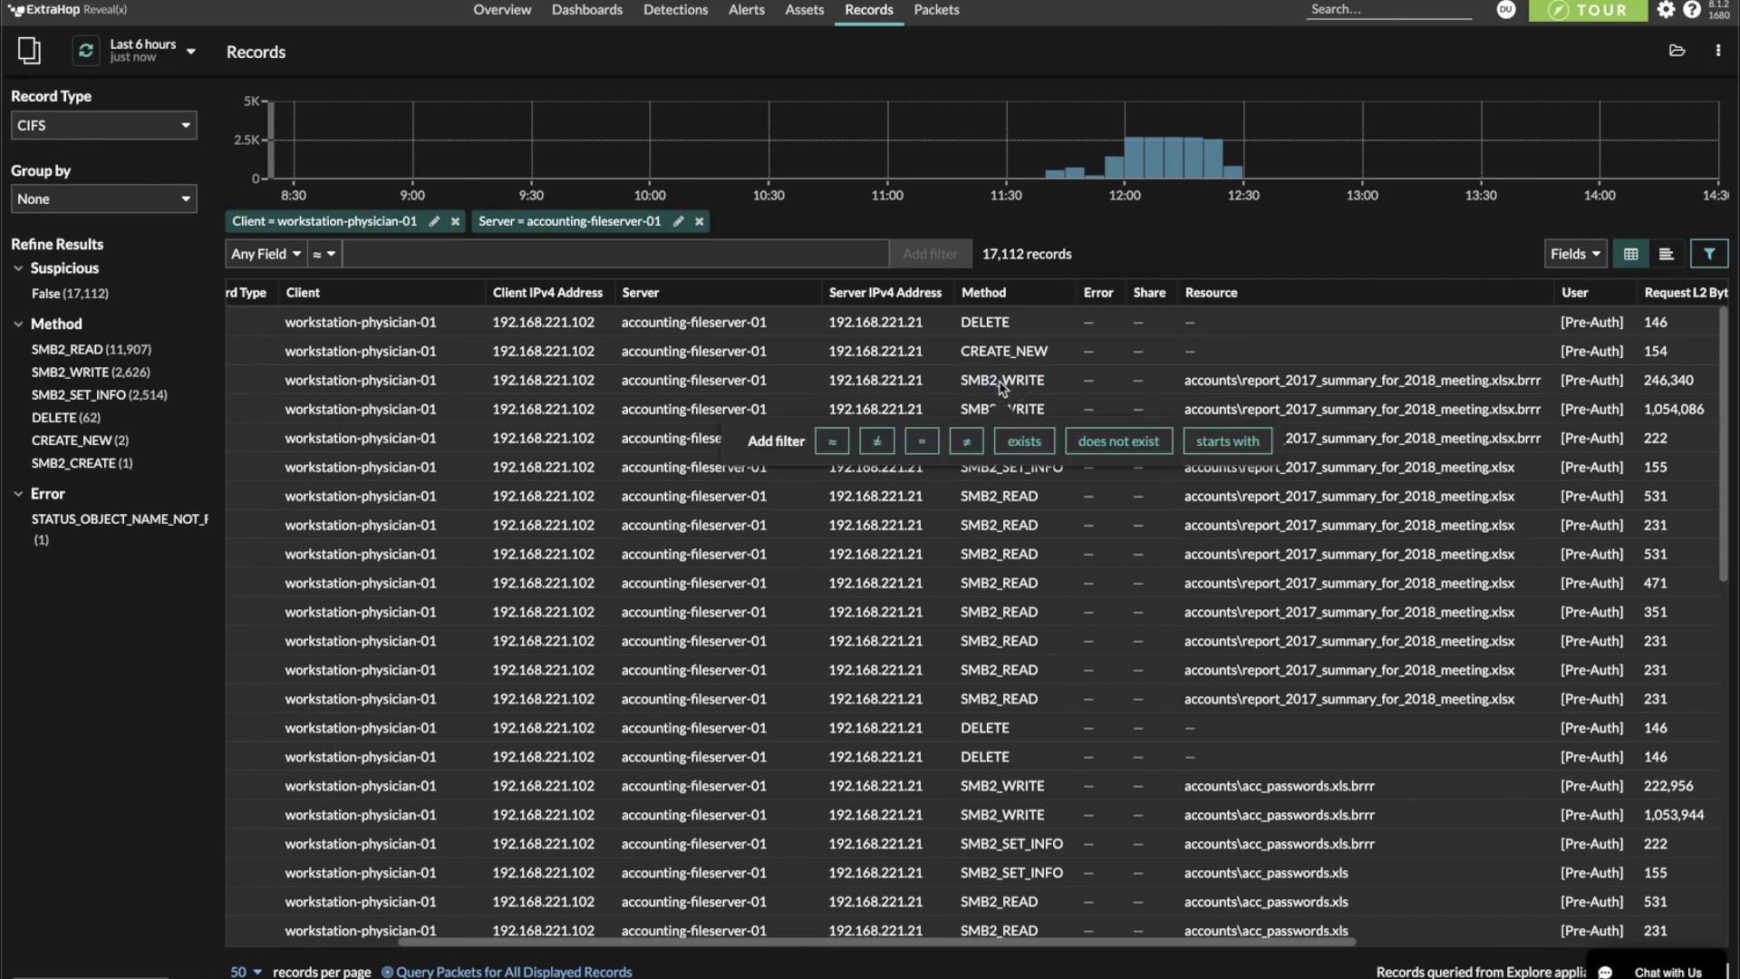
Filter the records to Method = SMB2_WRITE and Resource ≈ brrr.
left_click(922, 442)
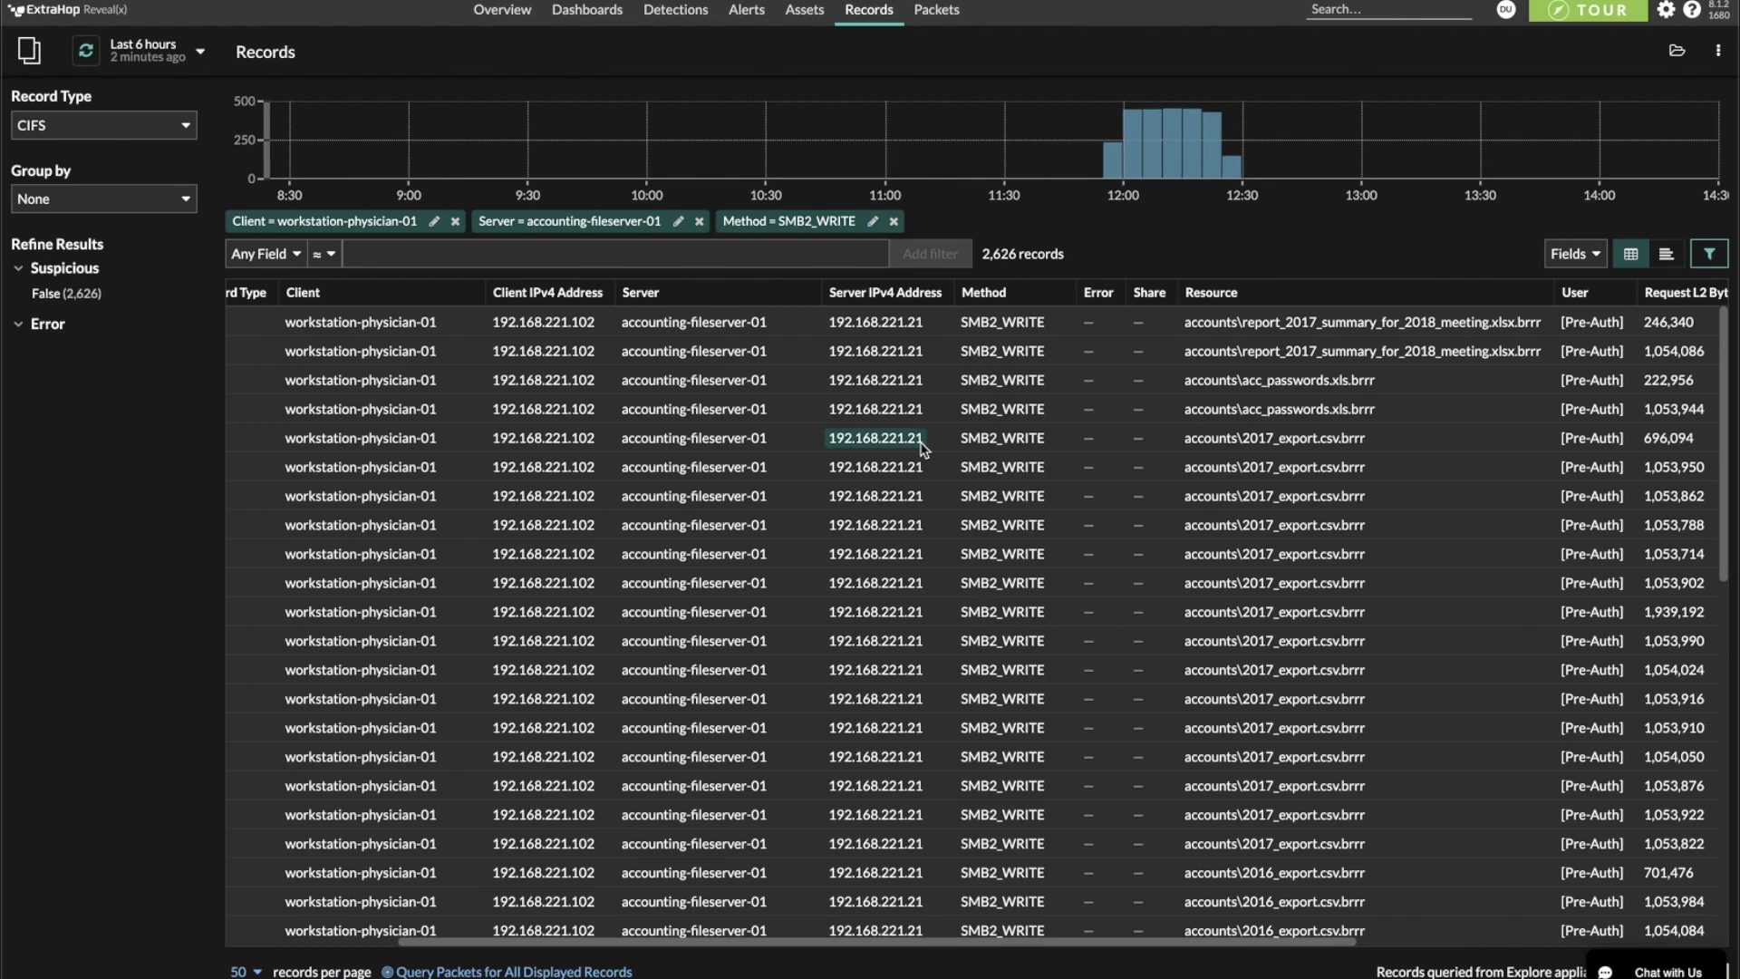
left_click(536, 260)
left_click(273, 255)
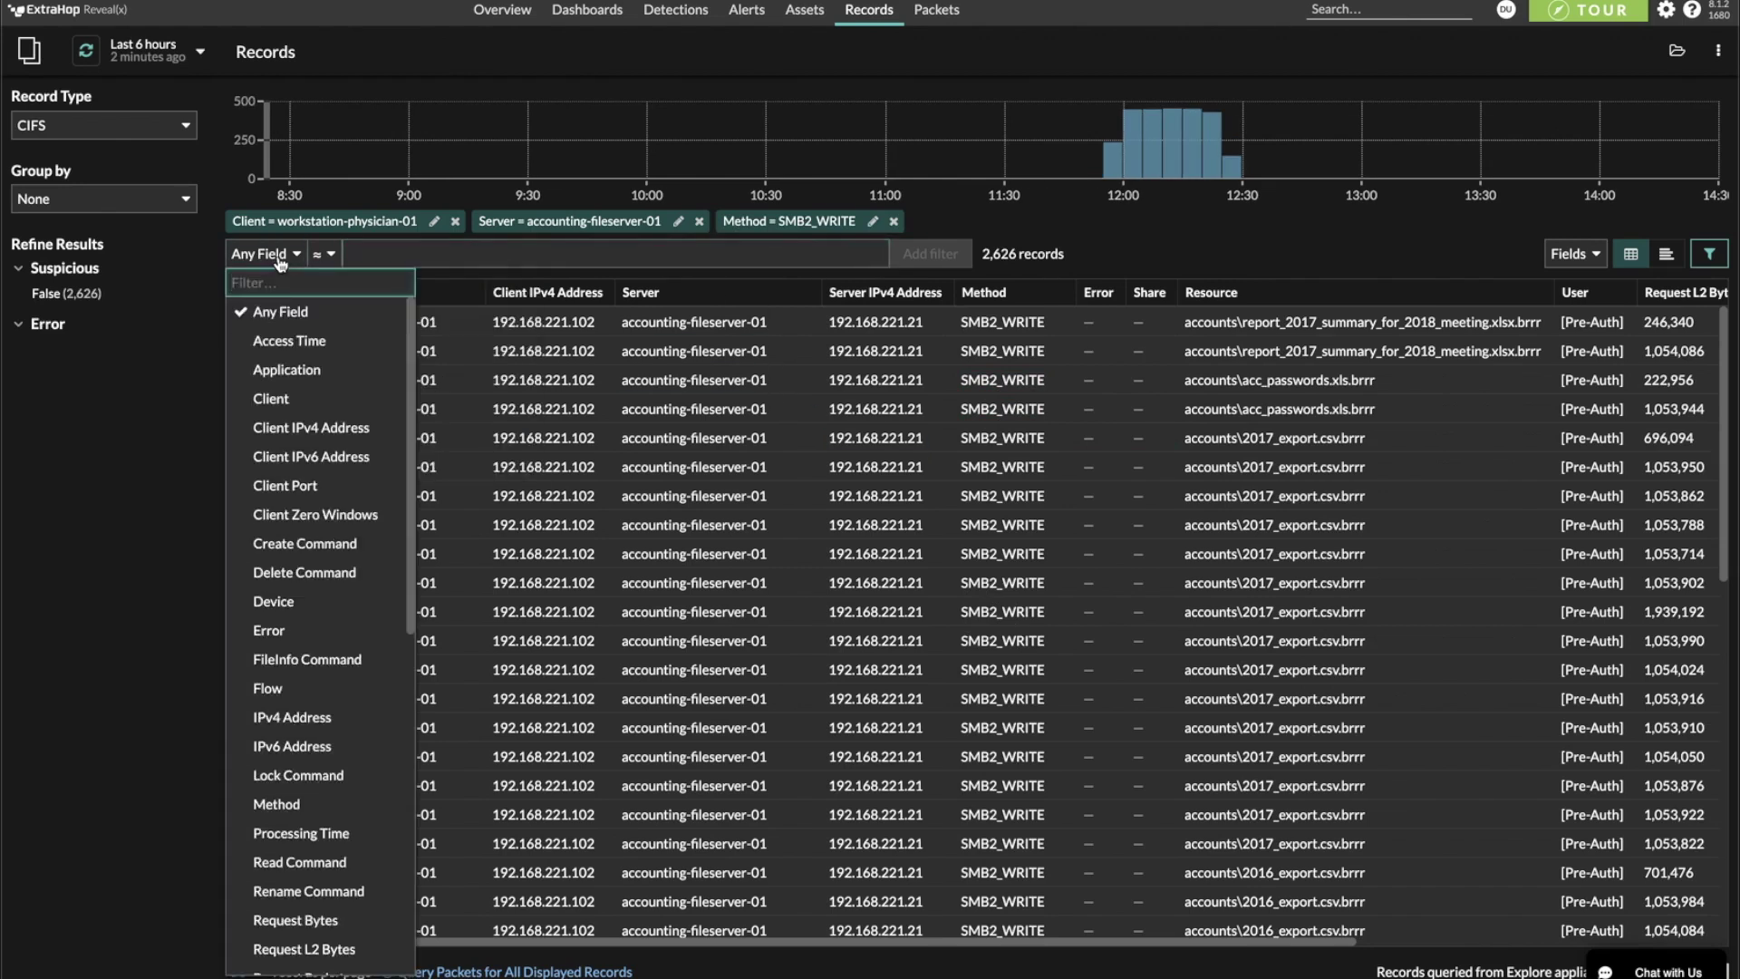
type("resou")
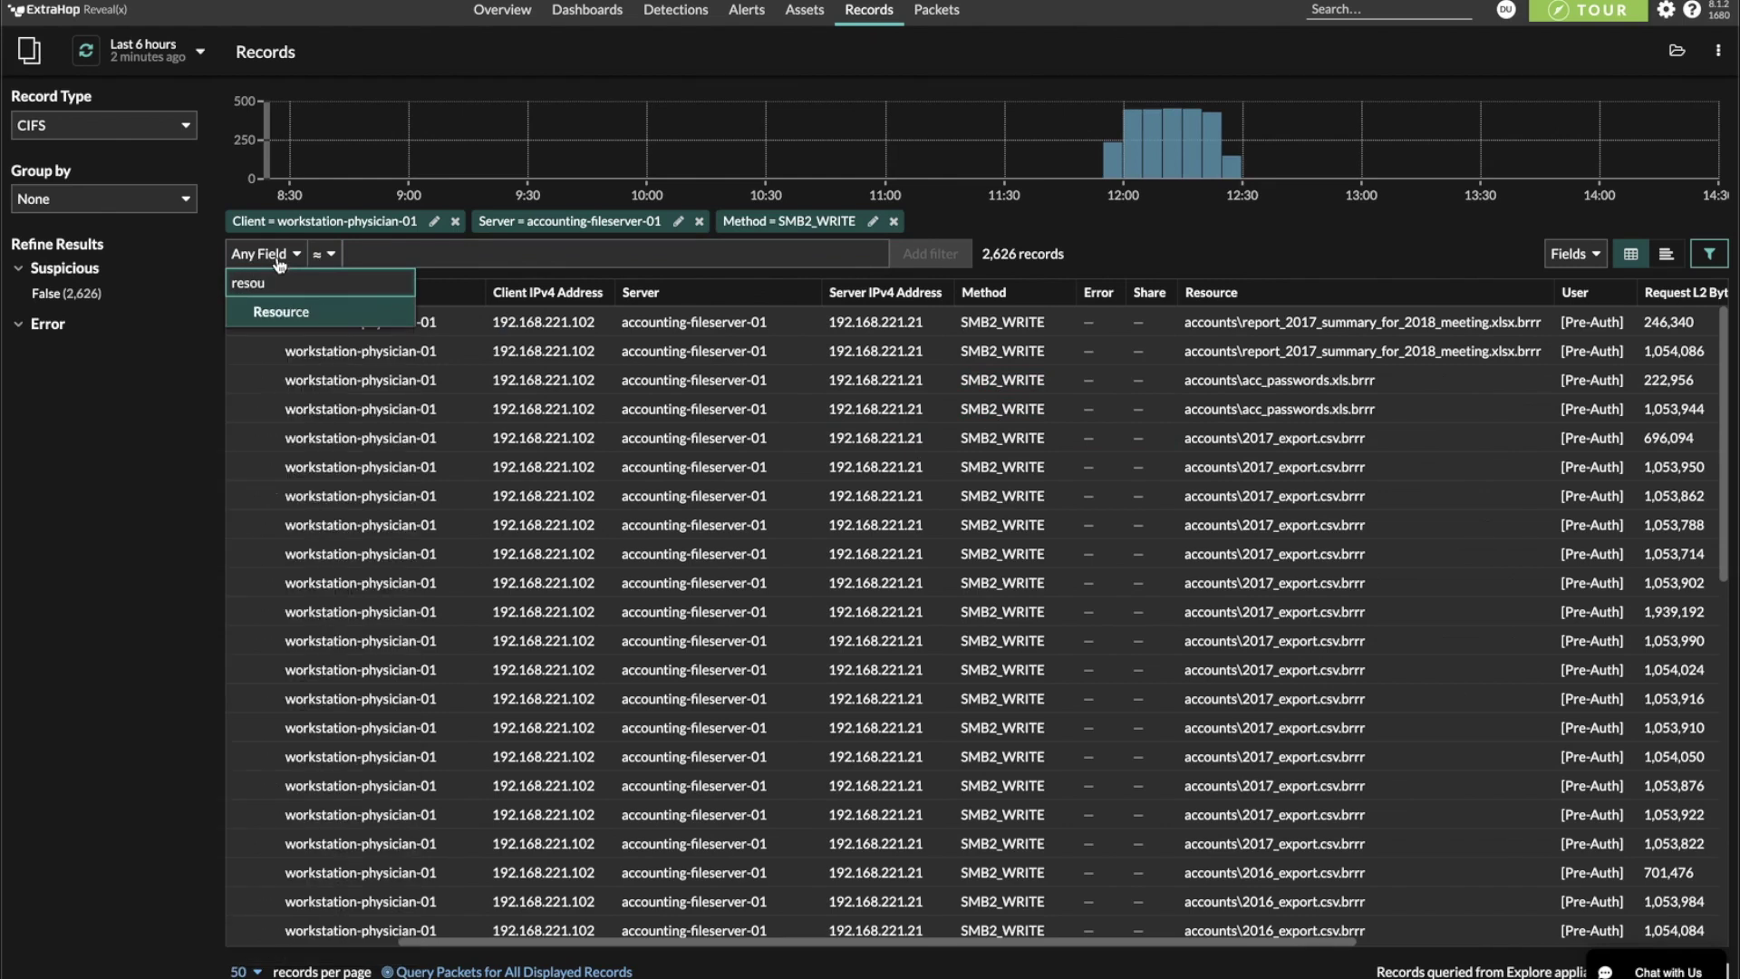
left_click(271, 316)
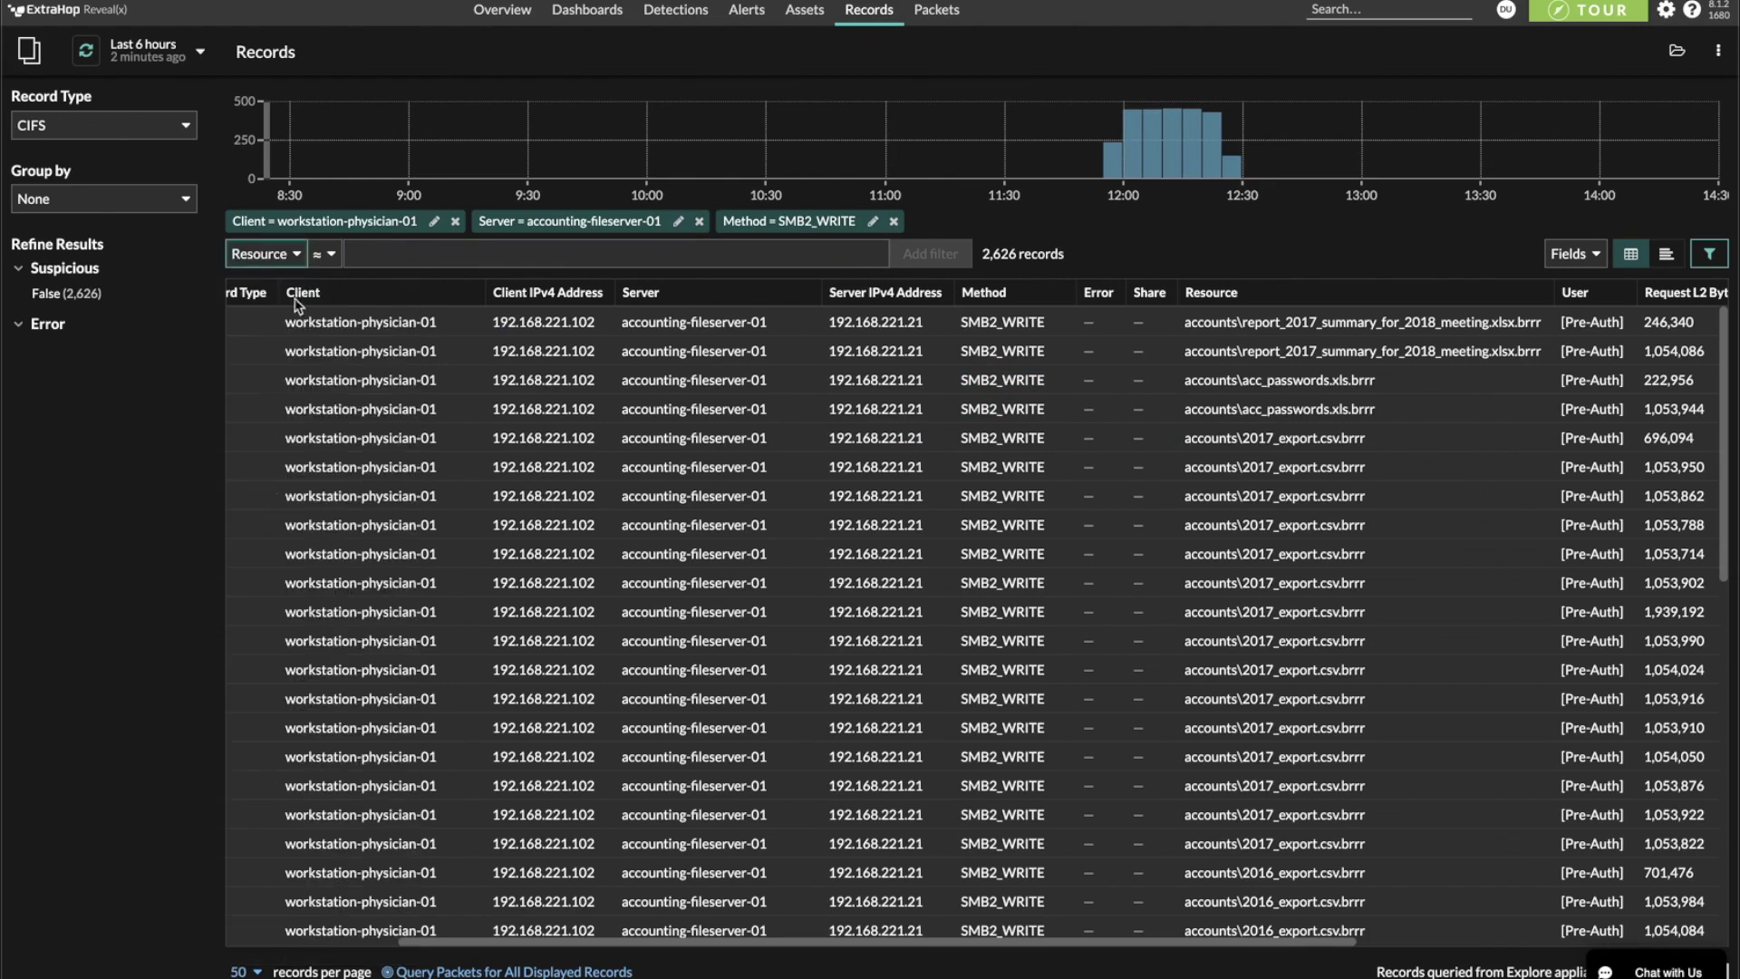
left_click(396, 254)
type("brr")
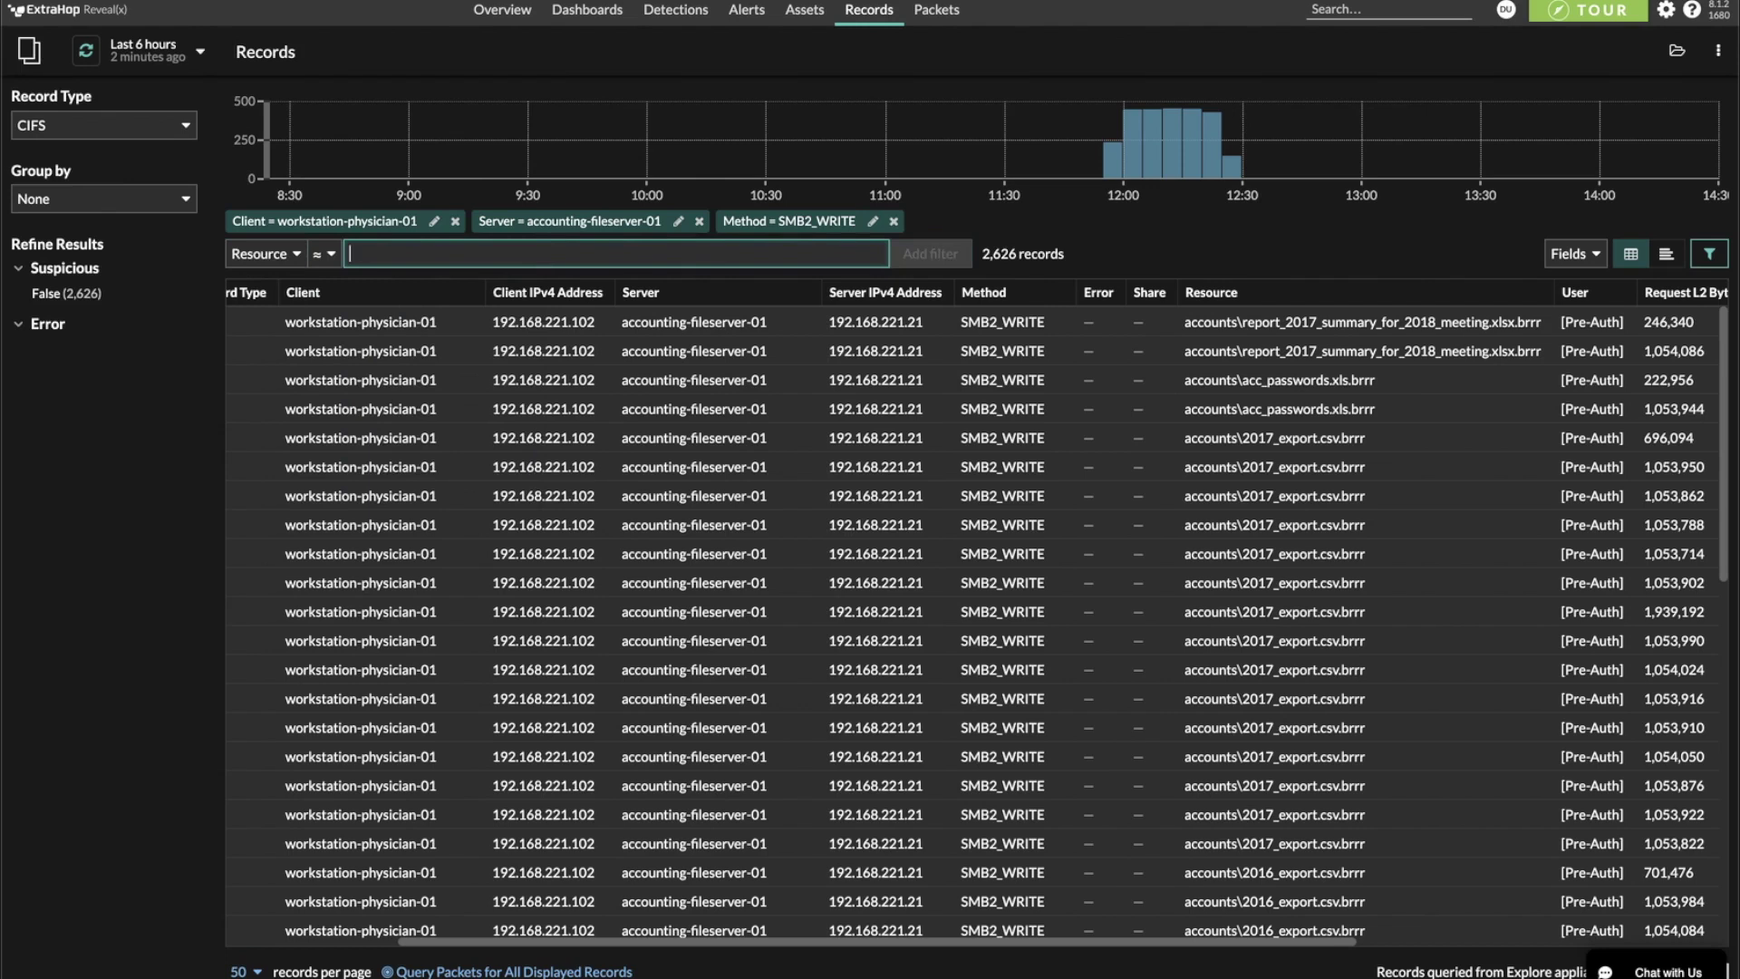
type("r")
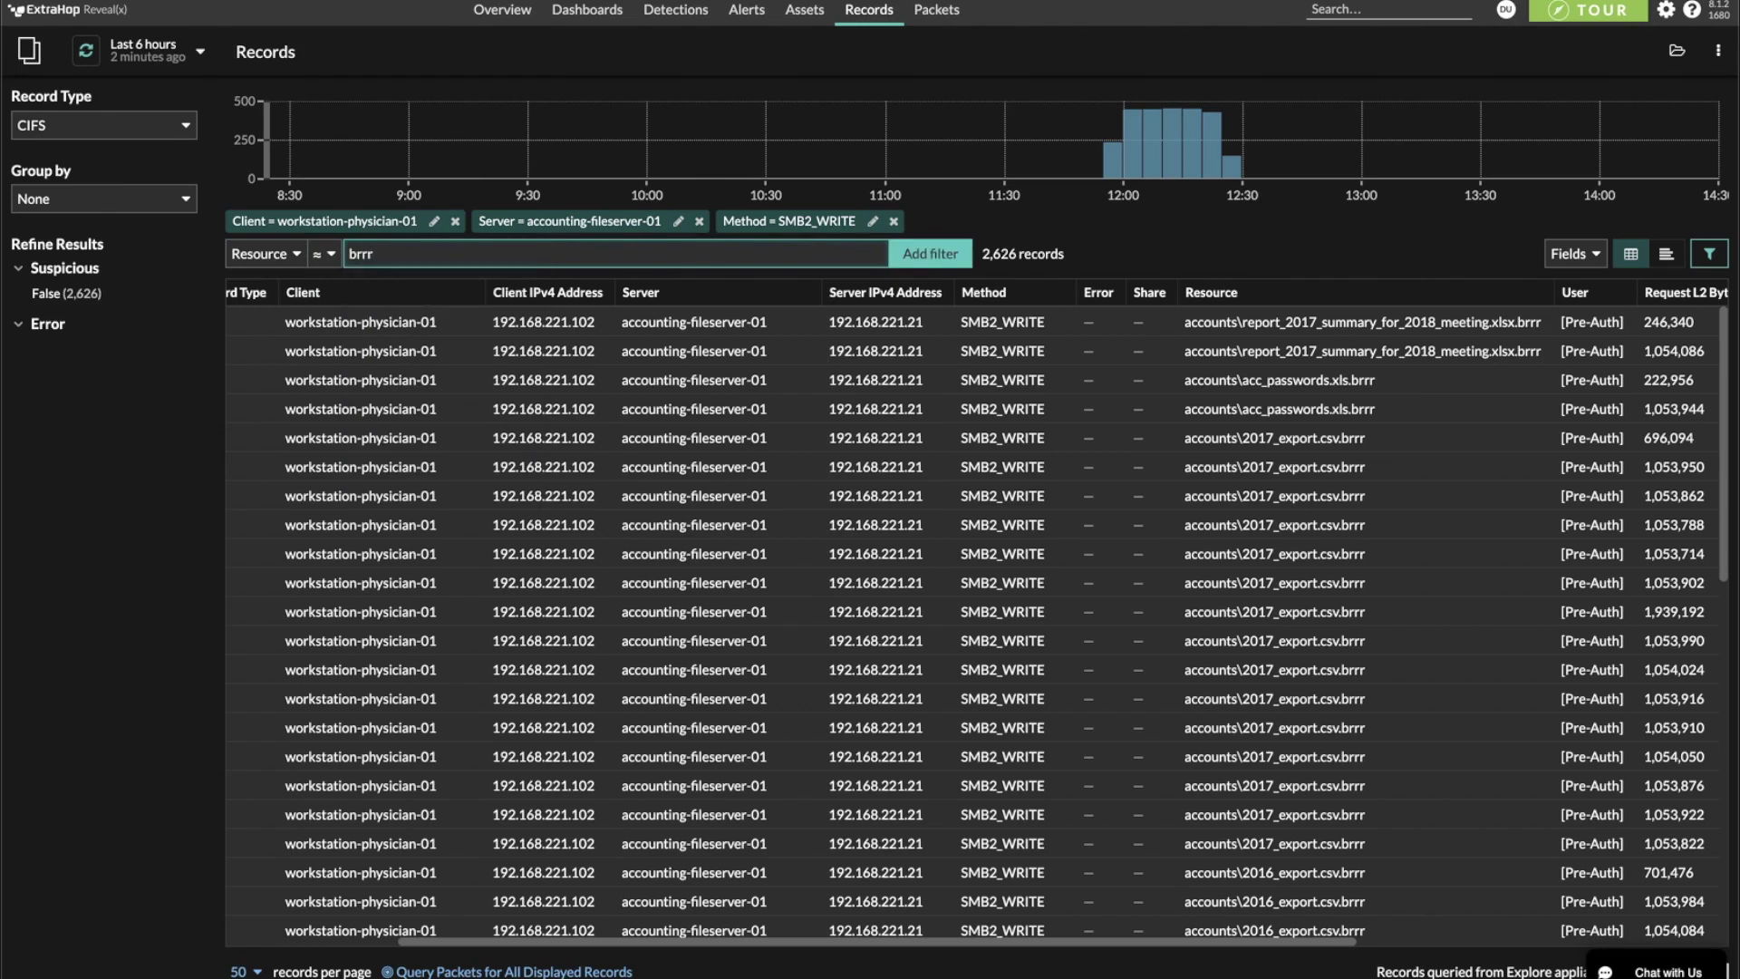
key("Return")
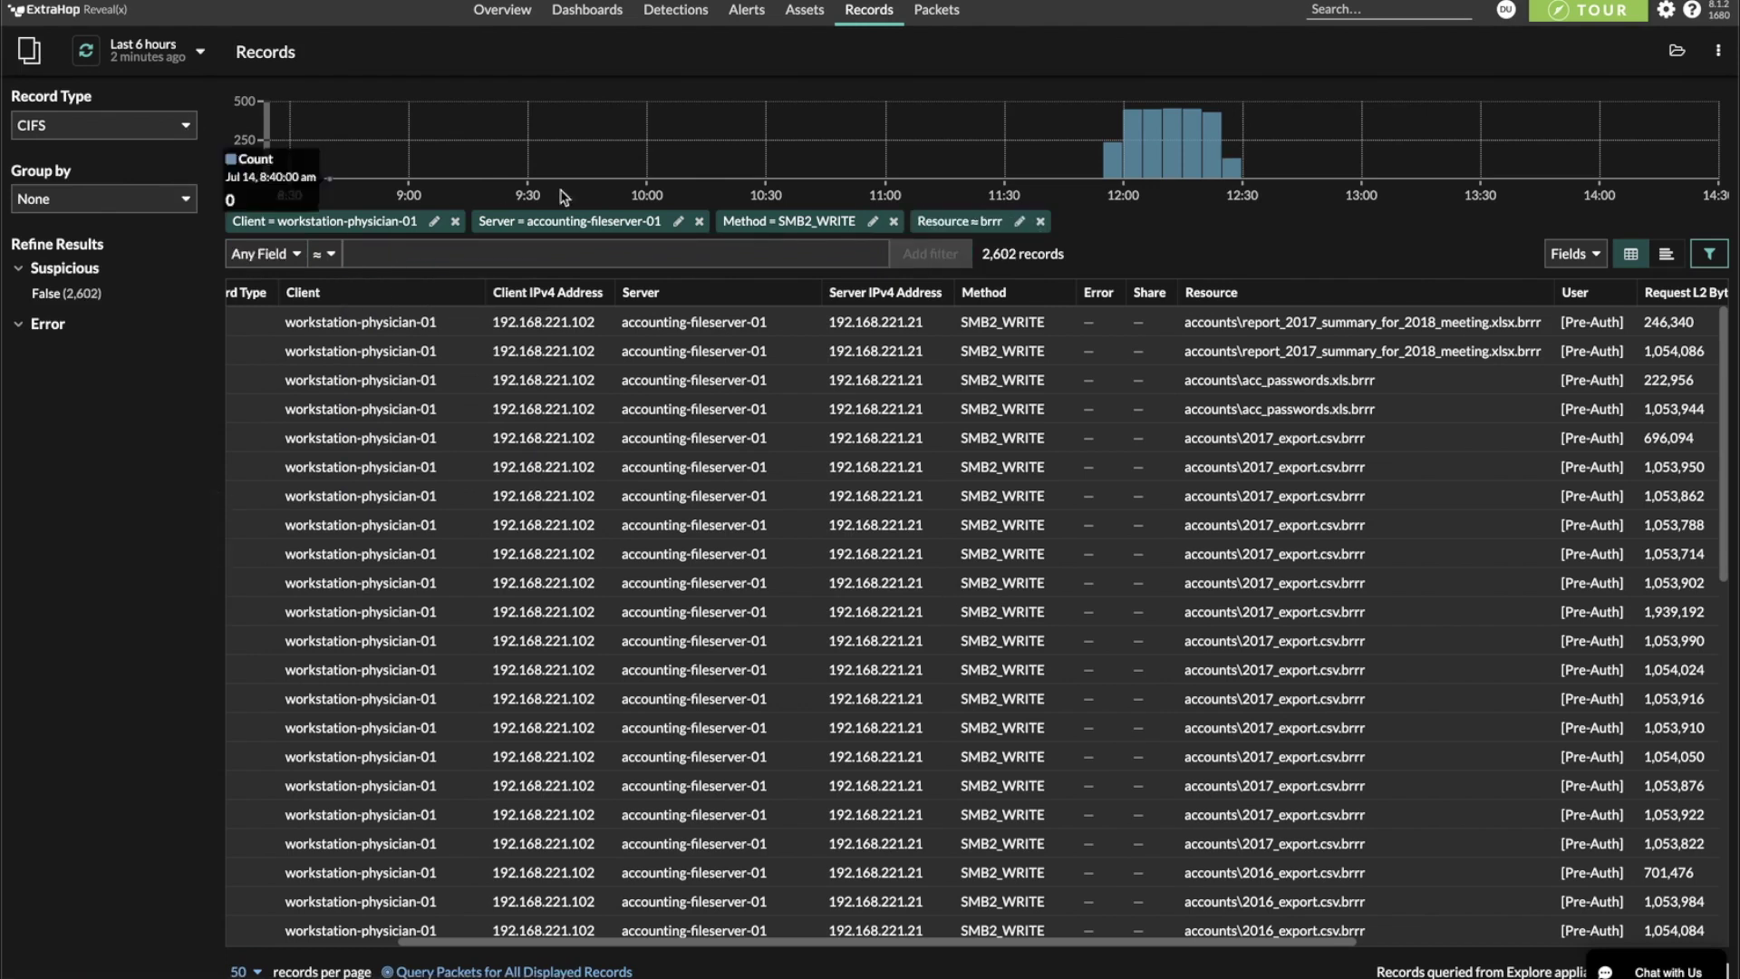
Remove the accounting-fileserver-01 server and workstation-physician-01 client filters, leaving 2,602 SMB2_WRITE records.
left_click(699, 221)
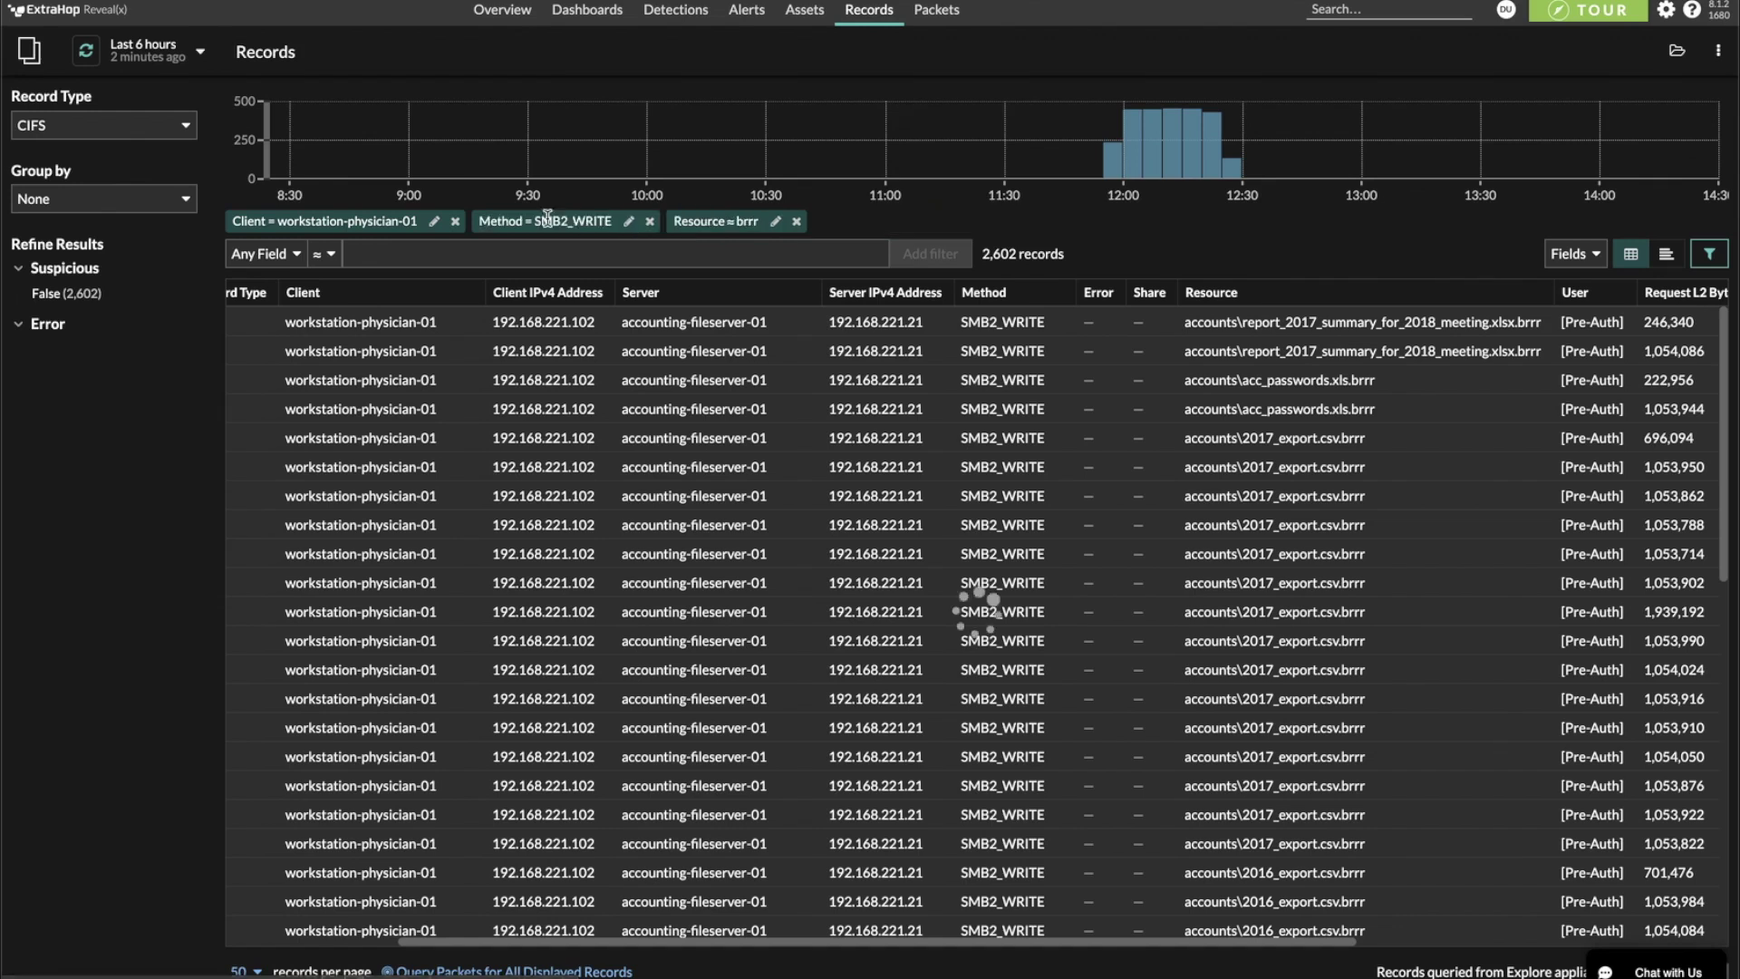
left_click(455, 222)
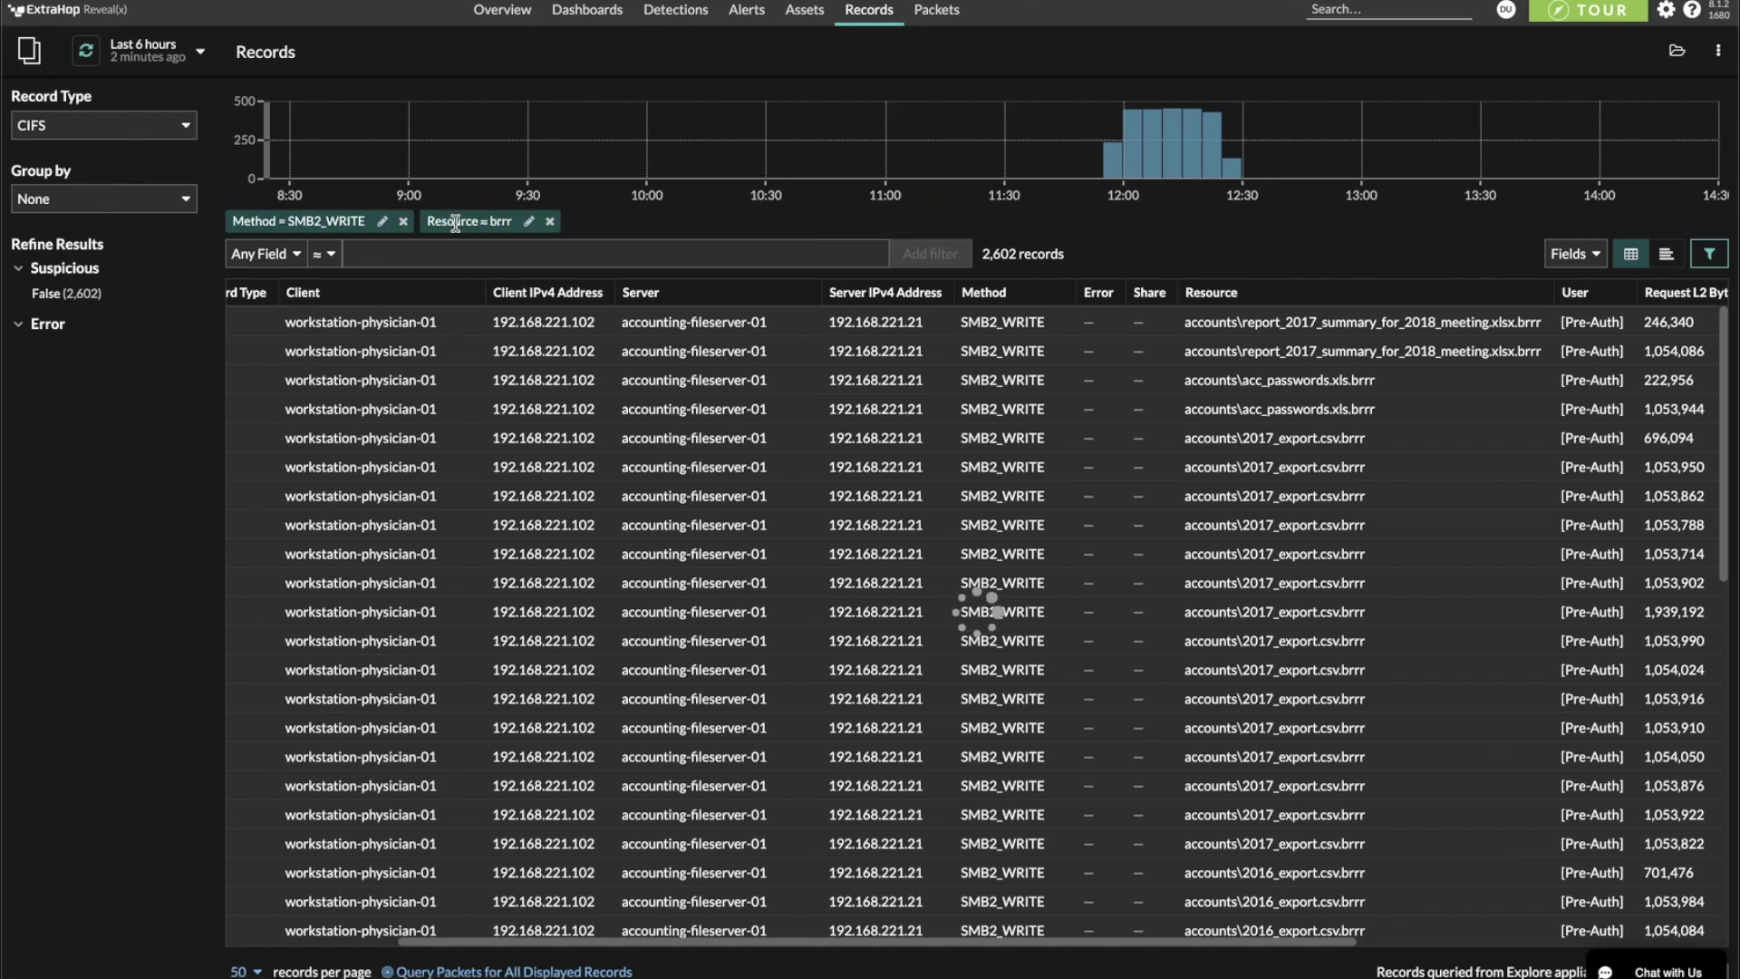